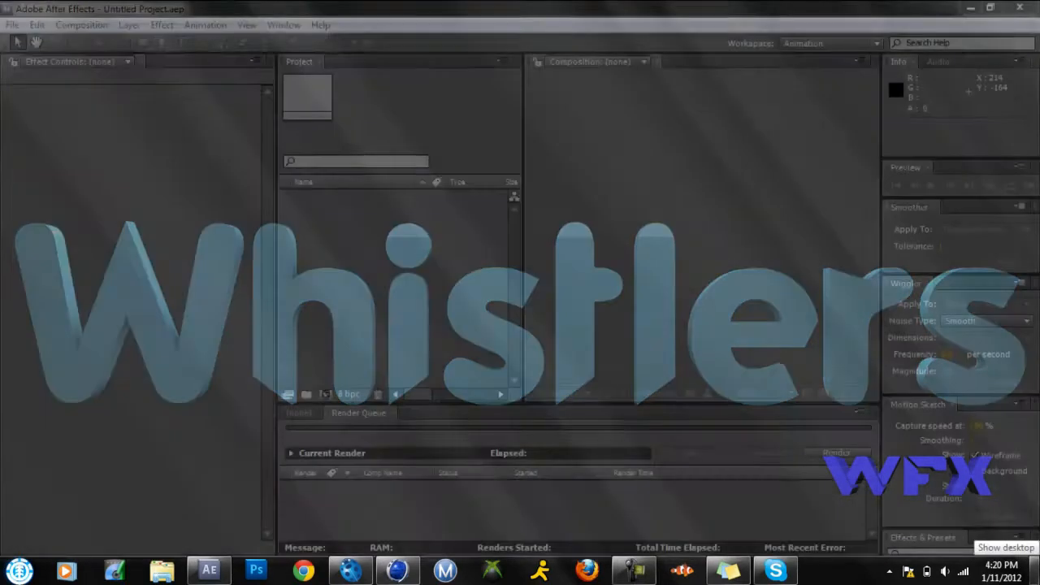
- Import the weeslars umad video from the desktop into the project and create a composition from it
click(1036, 572)
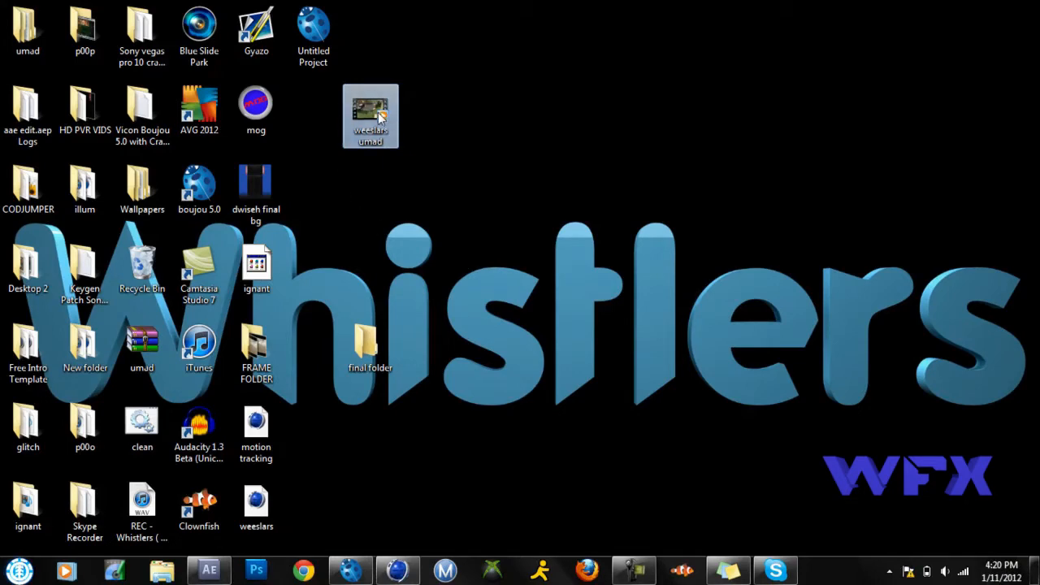
drag(380, 119, 341, 320)
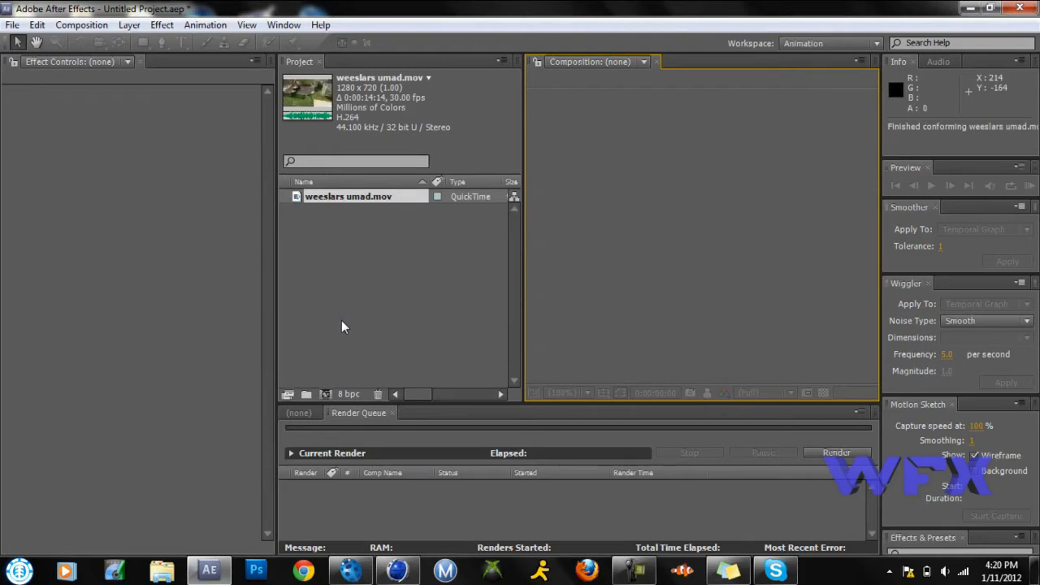
click(374, 195)
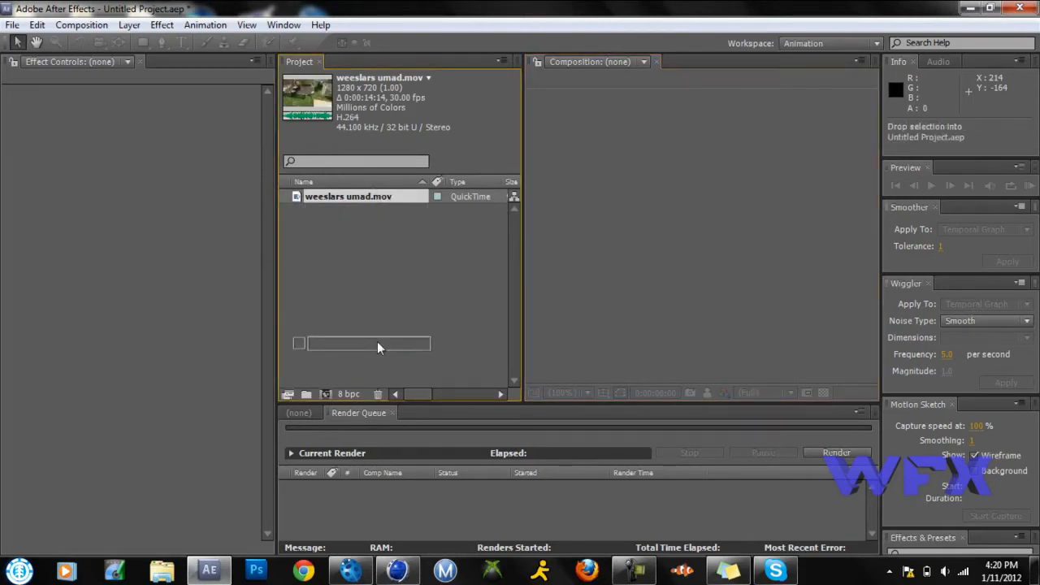
click(302, 414)
drag(393, 201, 398, 484)
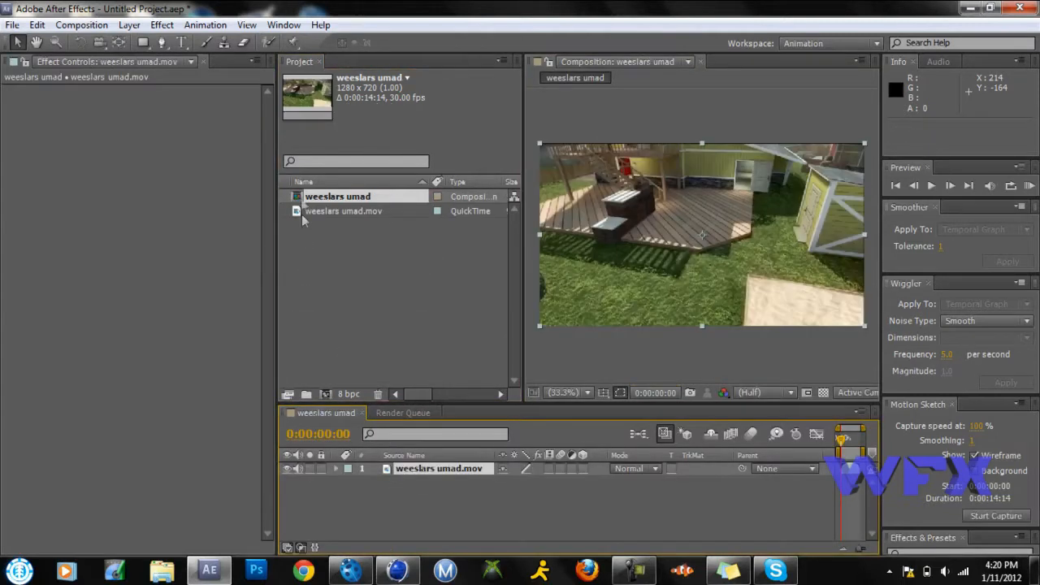
- Add the weeslars umad composition to the render queue
click(341, 198)
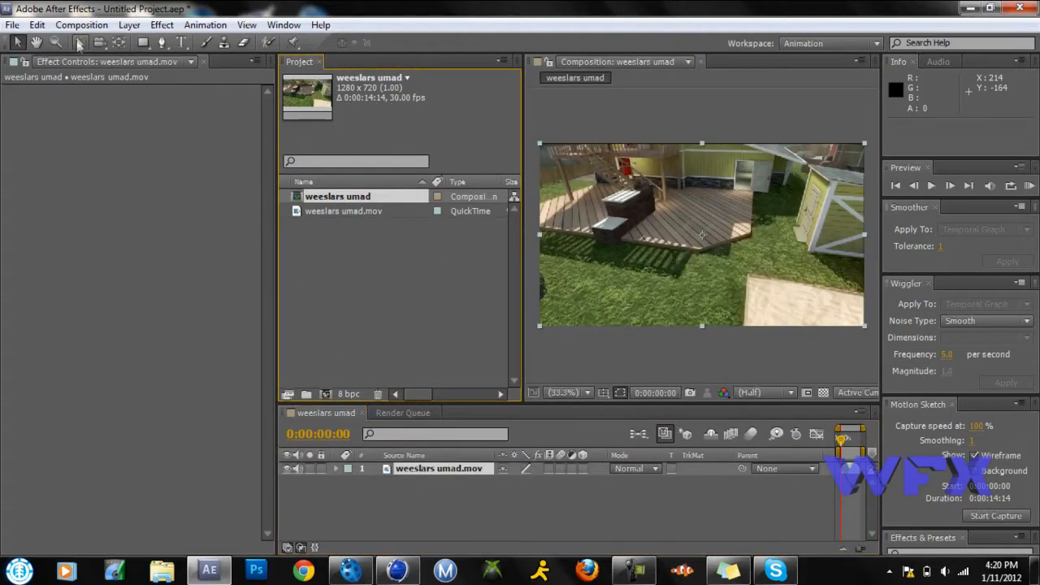
click(82, 28)
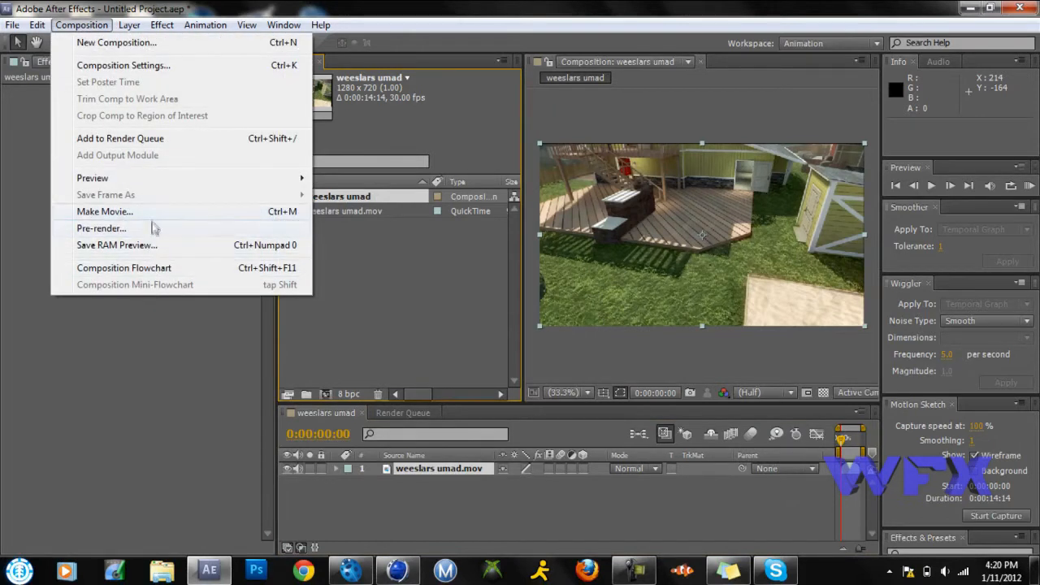
click(146, 139)
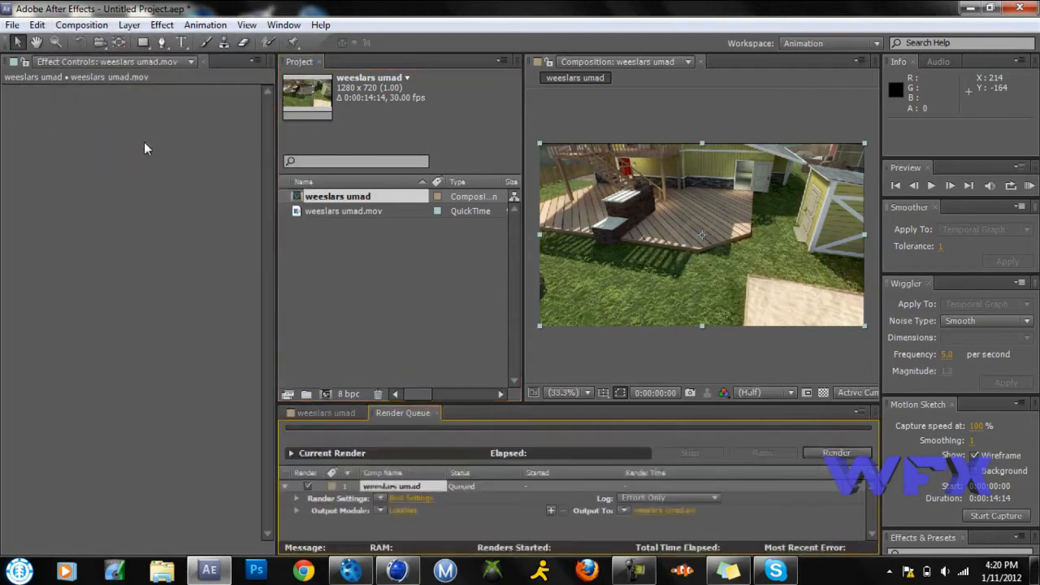
- Set the output module format of the queued composition to JPEG Sequence
click(406, 509)
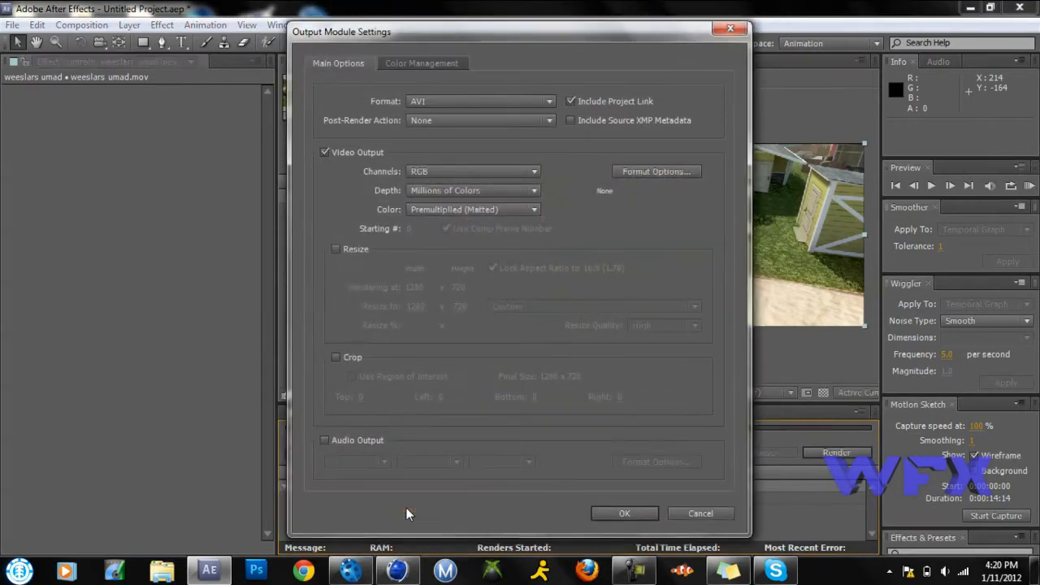
click(474, 101)
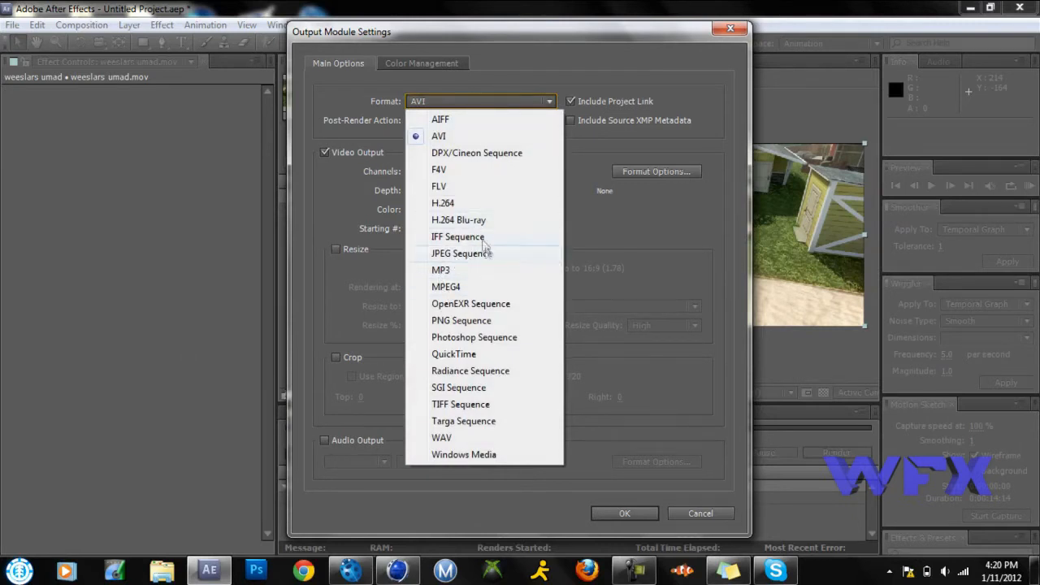
click(483, 253)
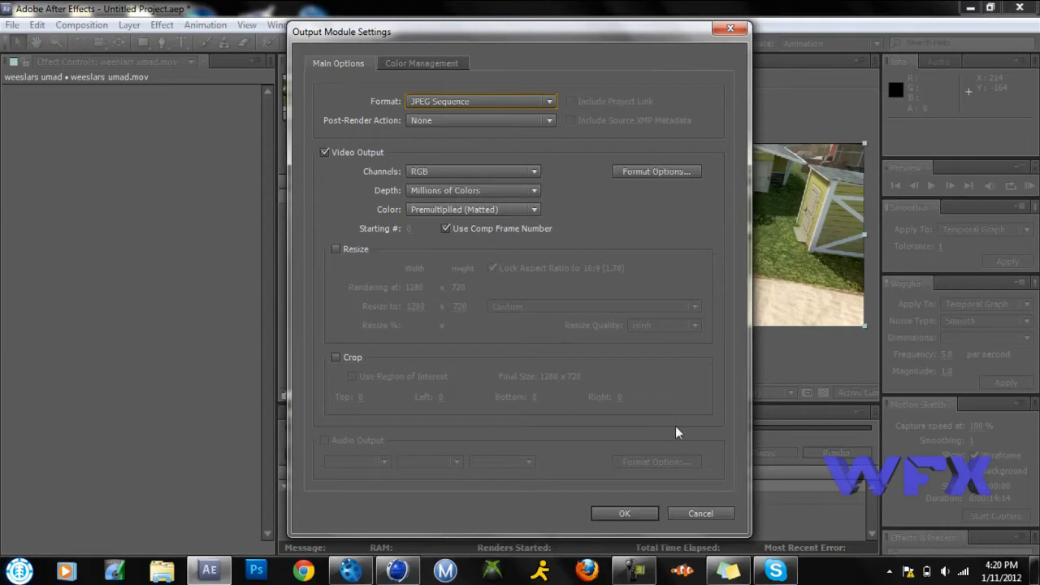
click(623, 513)
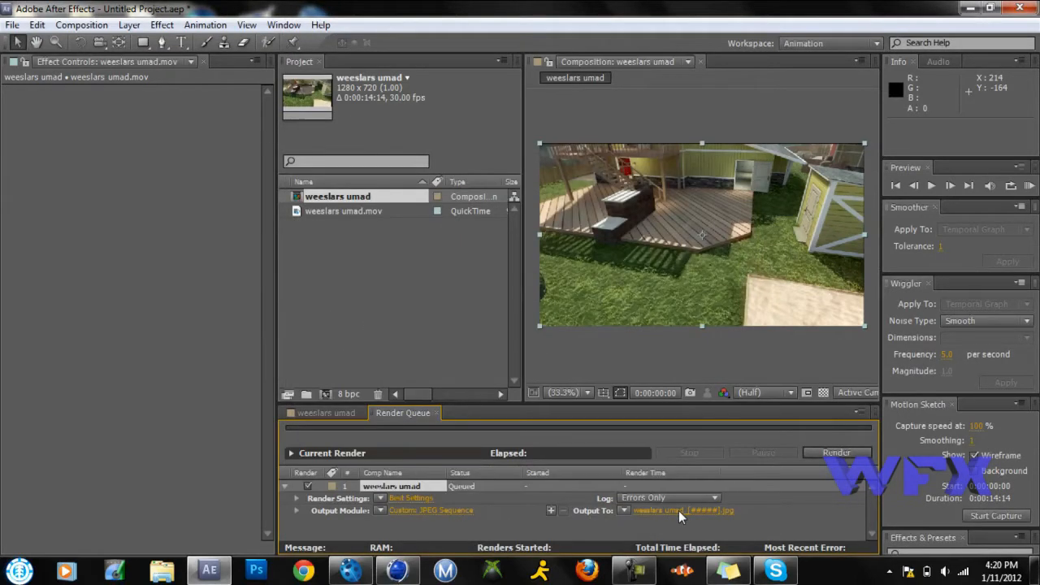
- Browse the render's output destination to the final folder on the desktop
click(646, 510)
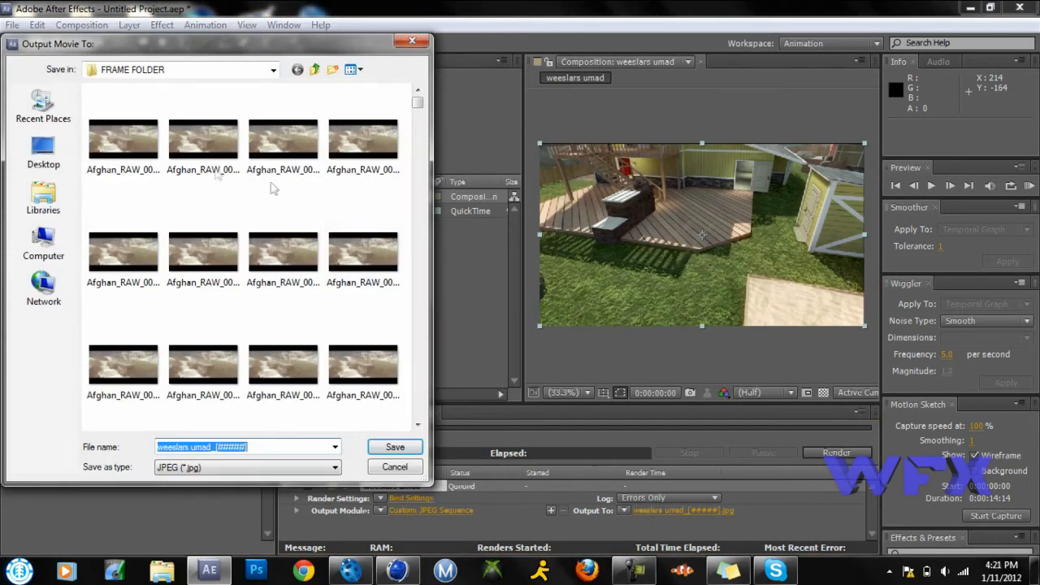
click(43, 151)
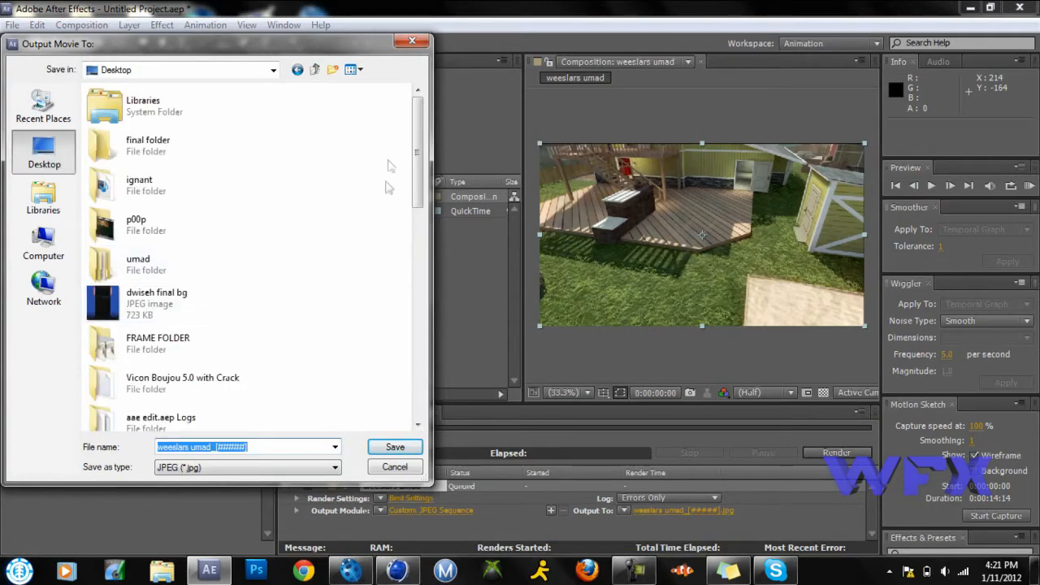
drag(414, 158, 360, 158)
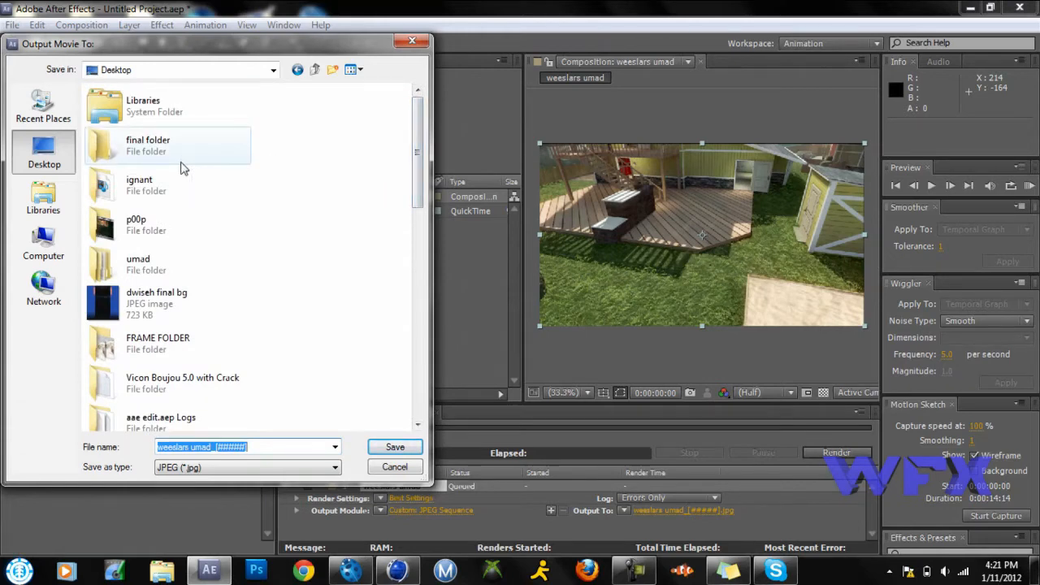
click(182, 166)
double_click(182, 166)
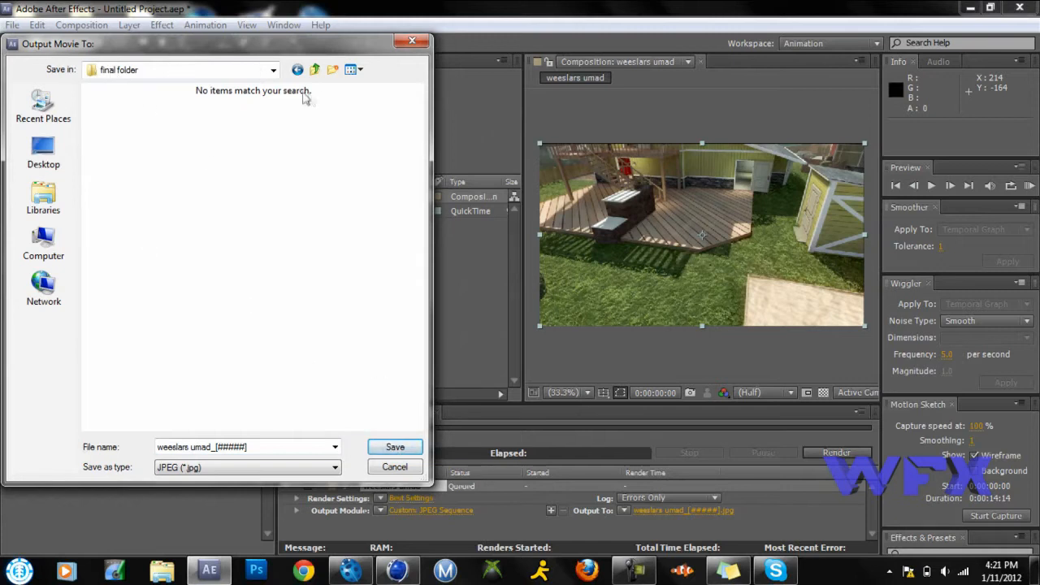
- Go back to the desktop location and rename final folder to "Wheeslars ignant"
click(298, 70)
double_click(145, 143)
right_click(147, 142)
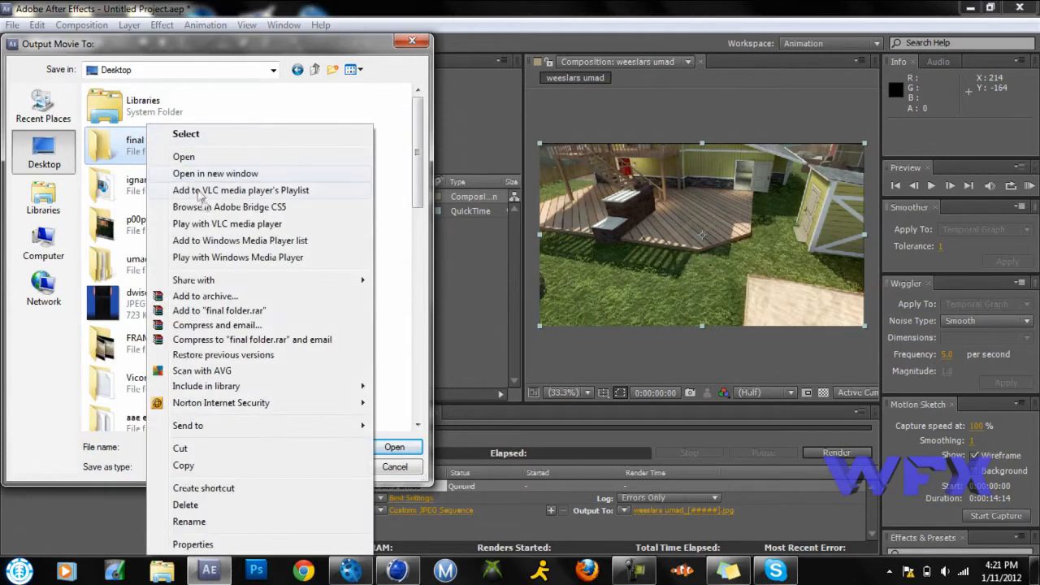
click(207, 522)
text(W)
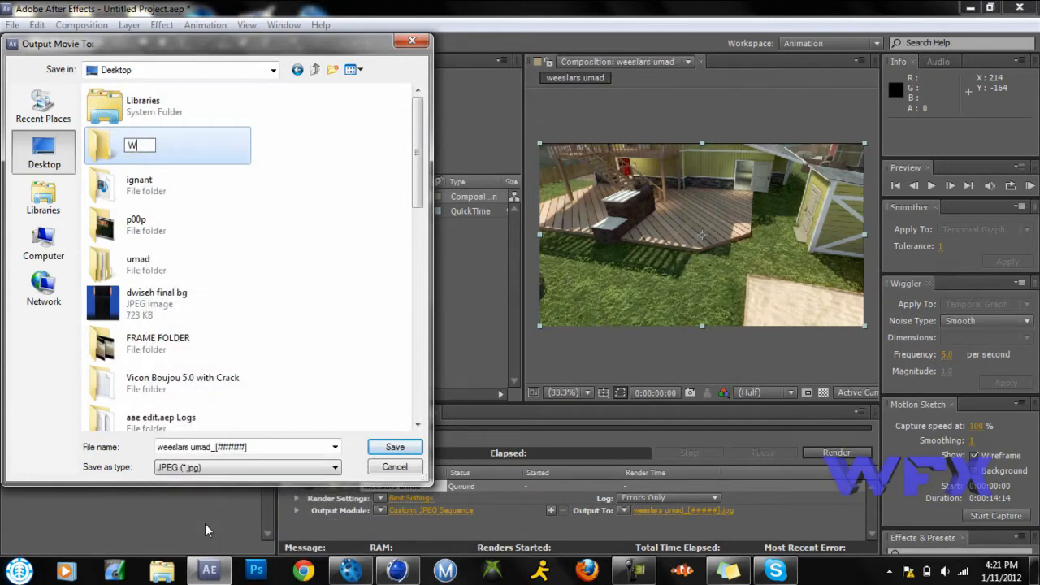
text(heeslars)
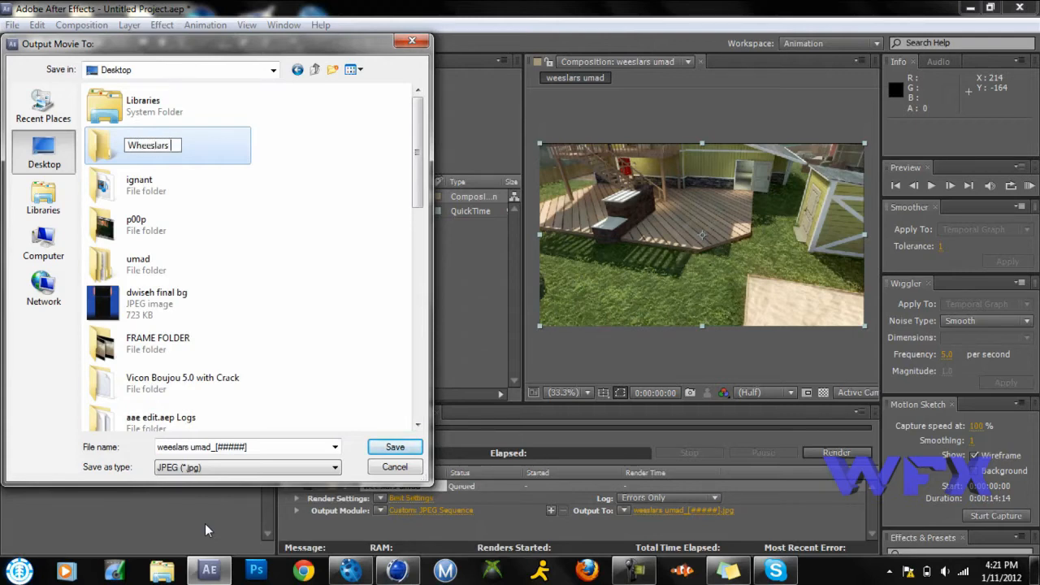
text( ignant)
click(112, 157)
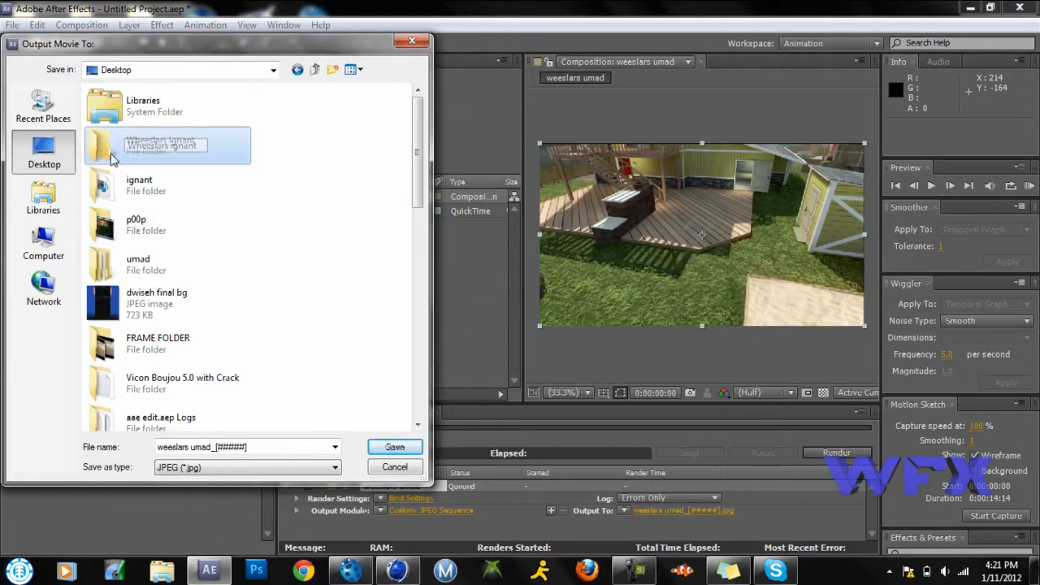
- Save the JPEG sequence output into the Wheeslars ignant folder and start the render
double_click(188, 159)
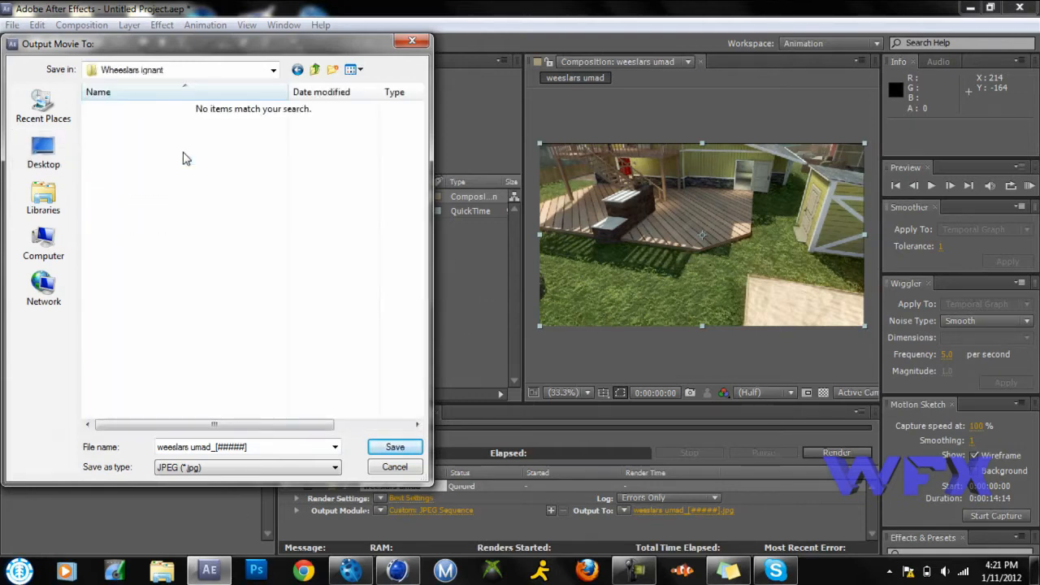
click(395, 449)
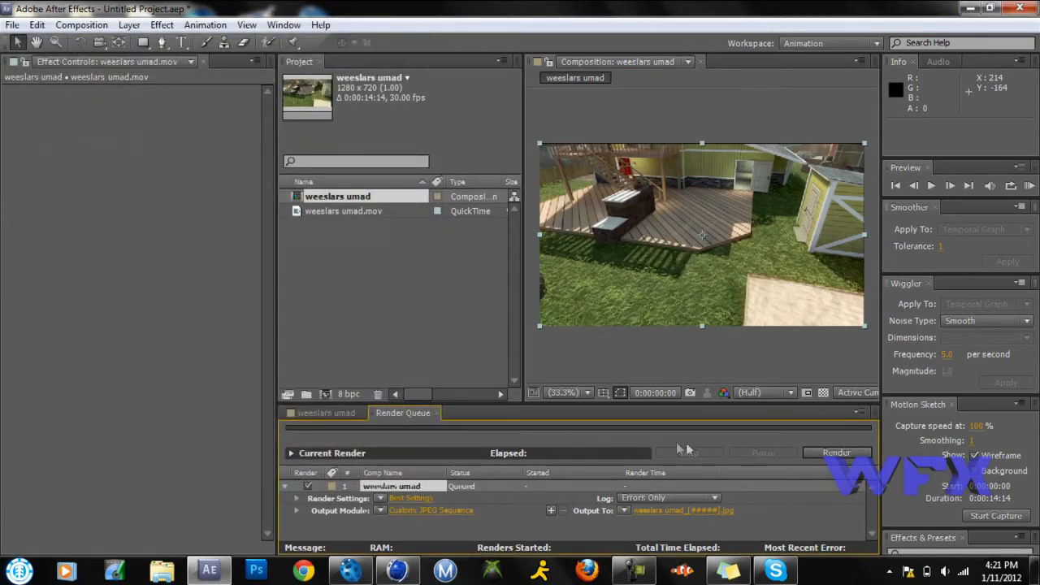
click(841, 457)
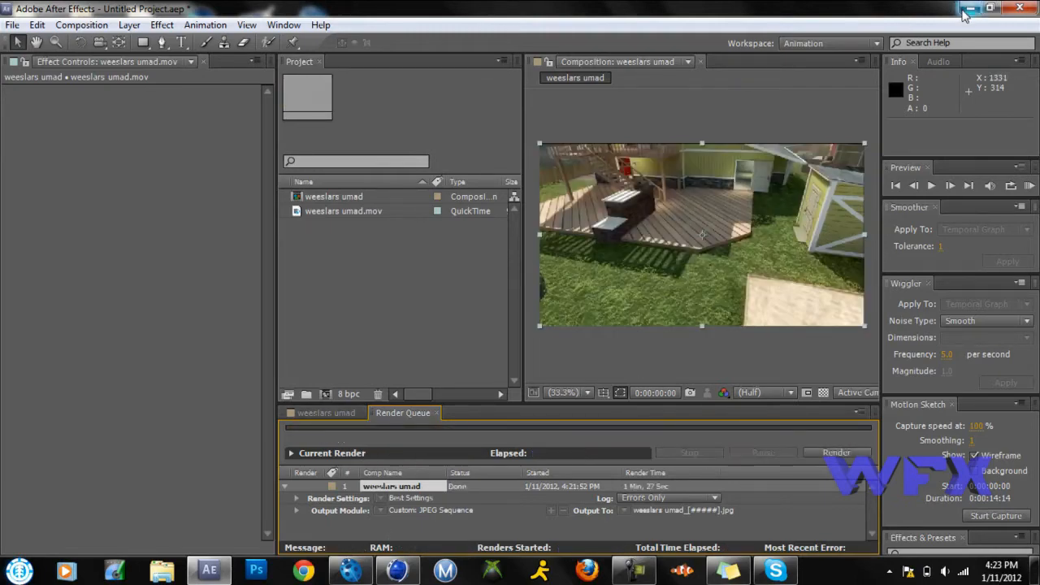
- Open the Wheeslars ignant folder on the desktop, look through the rendered frames and close it
click(968, 7)
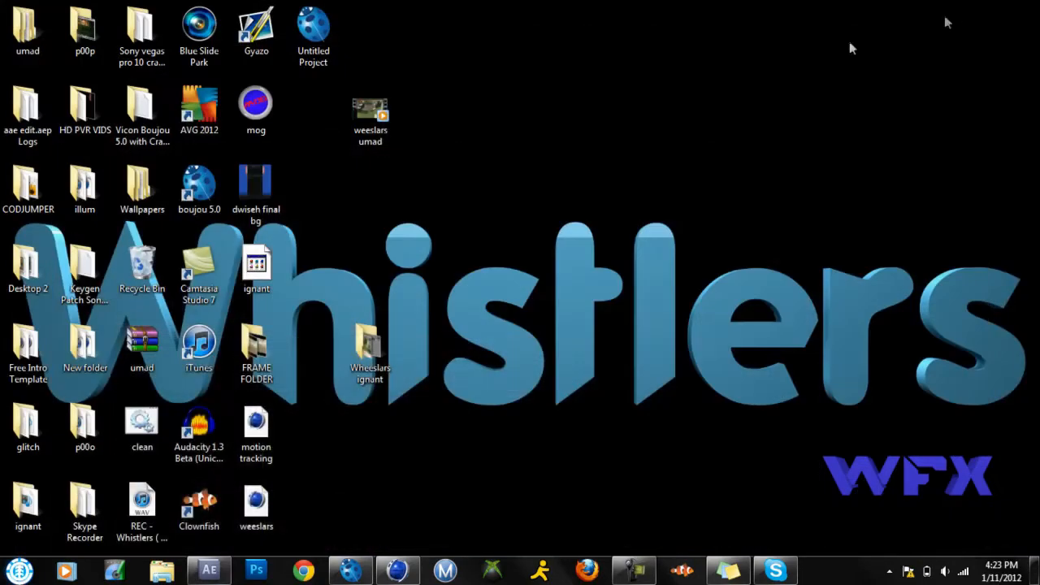
click(367, 357)
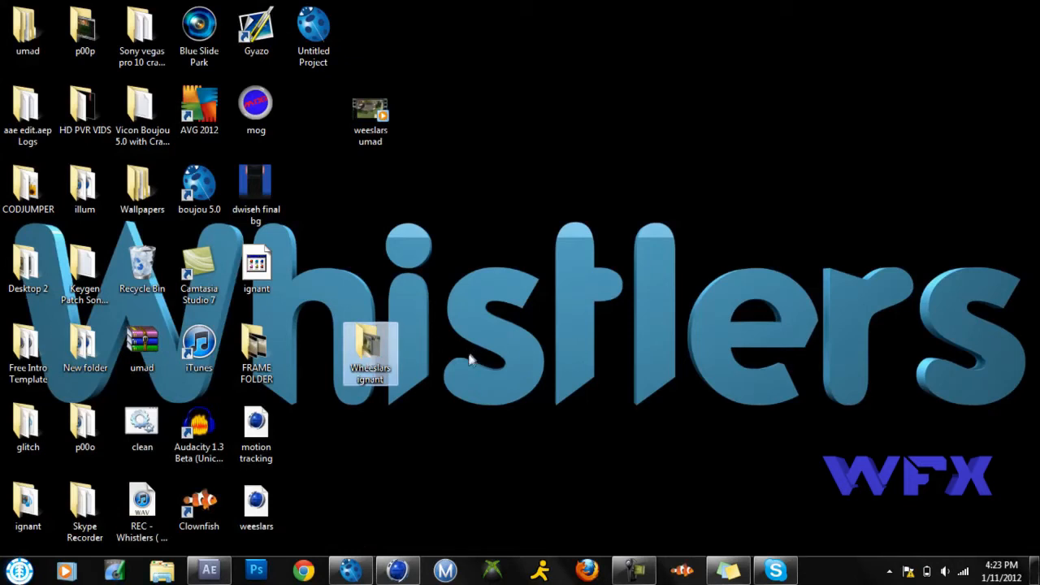
click(468, 357)
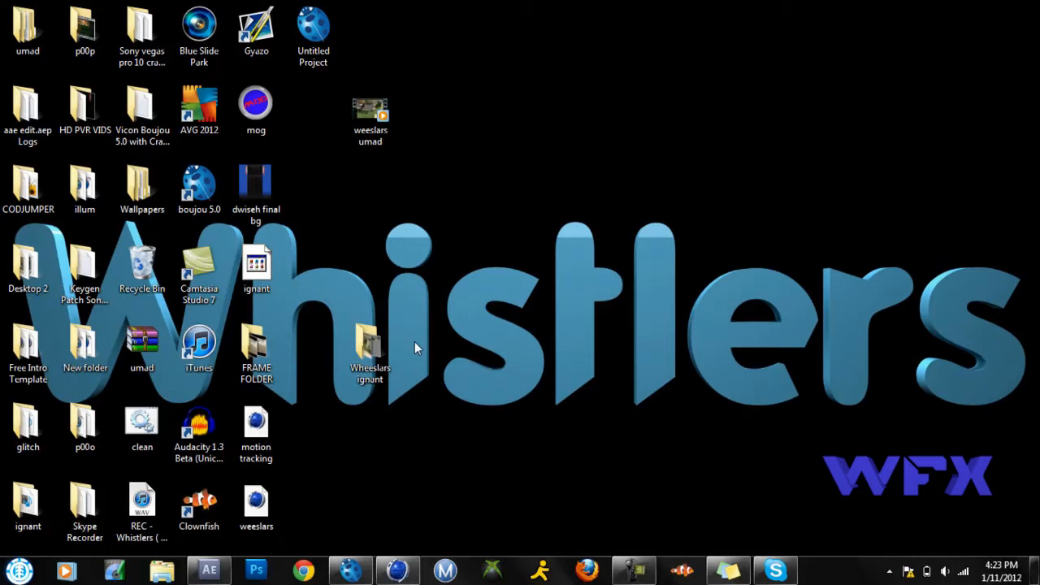
click(368, 346)
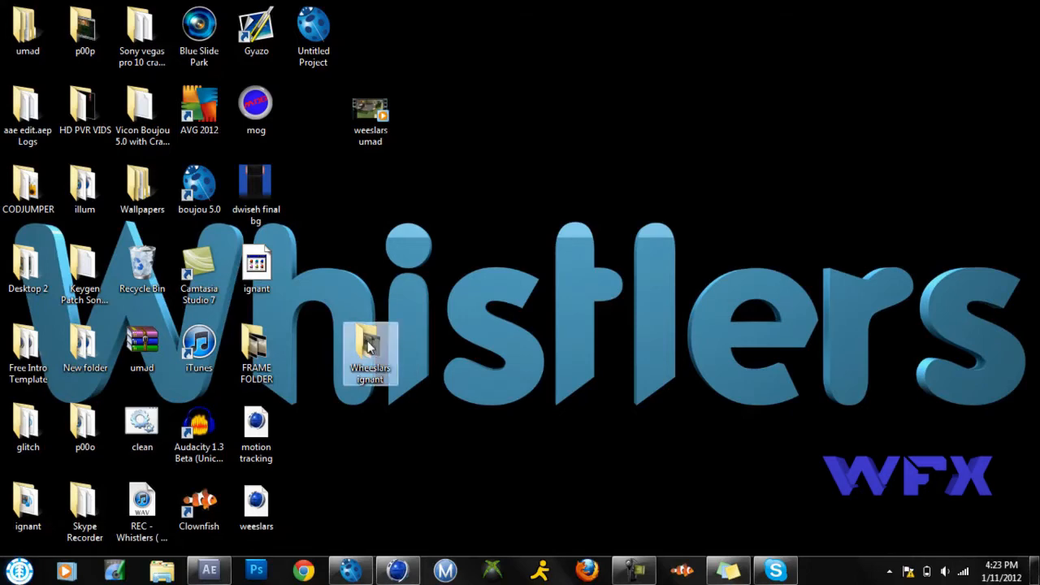
double_click(368, 346)
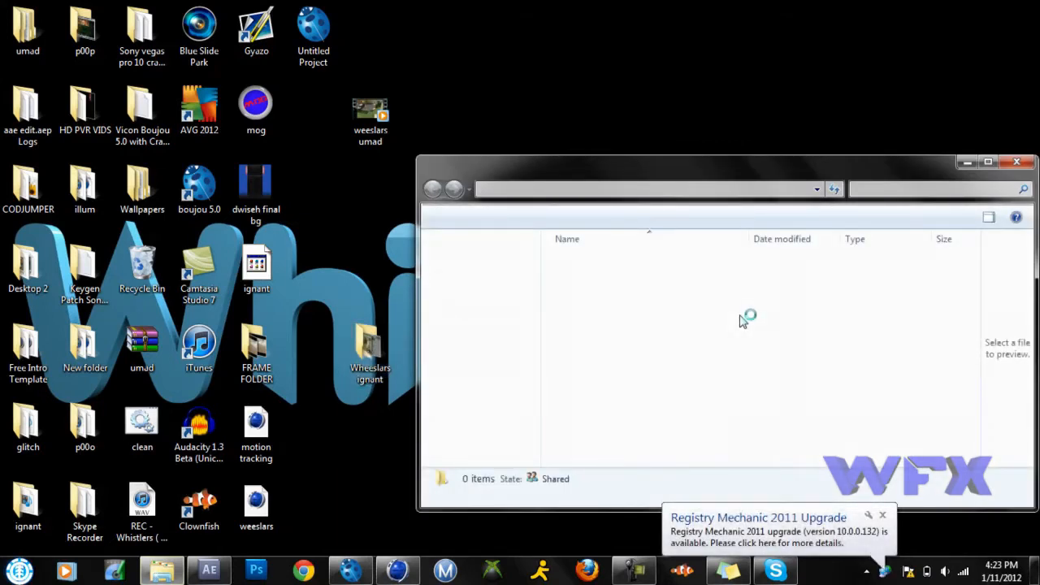
drag(600, 176, 488, 129)
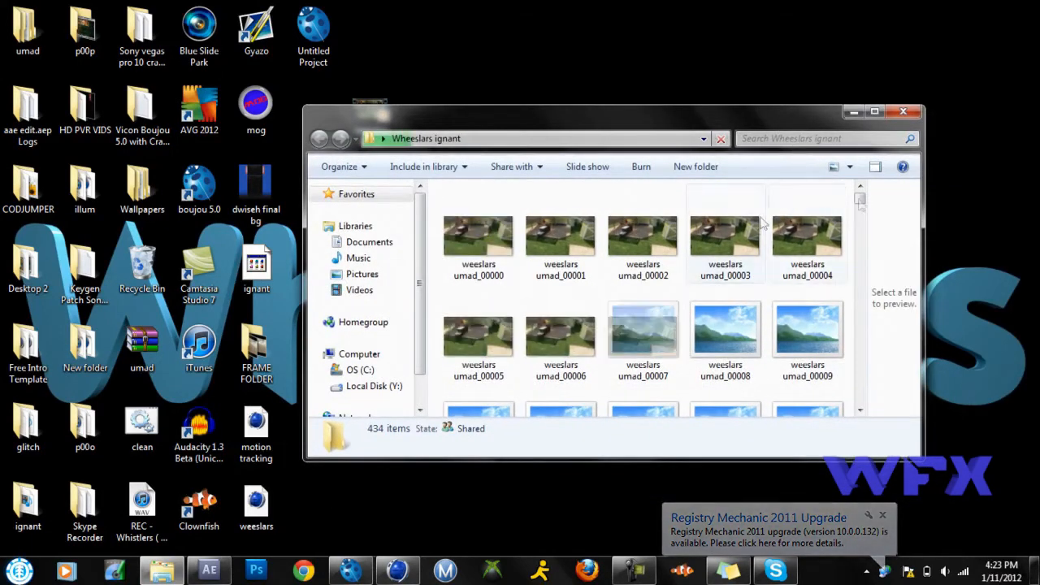
drag(861, 200, 864, 220)
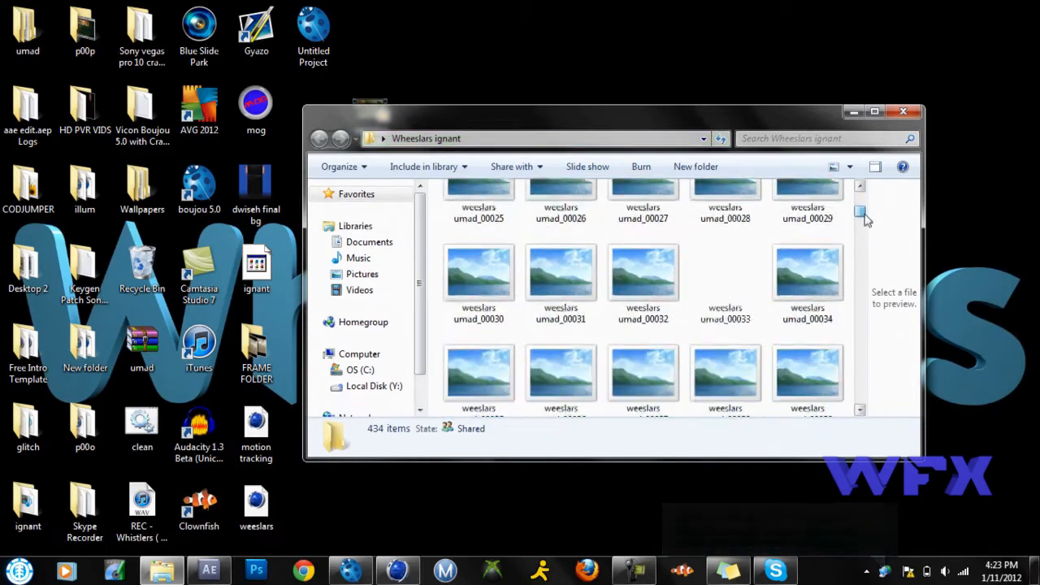
click(904, 112)
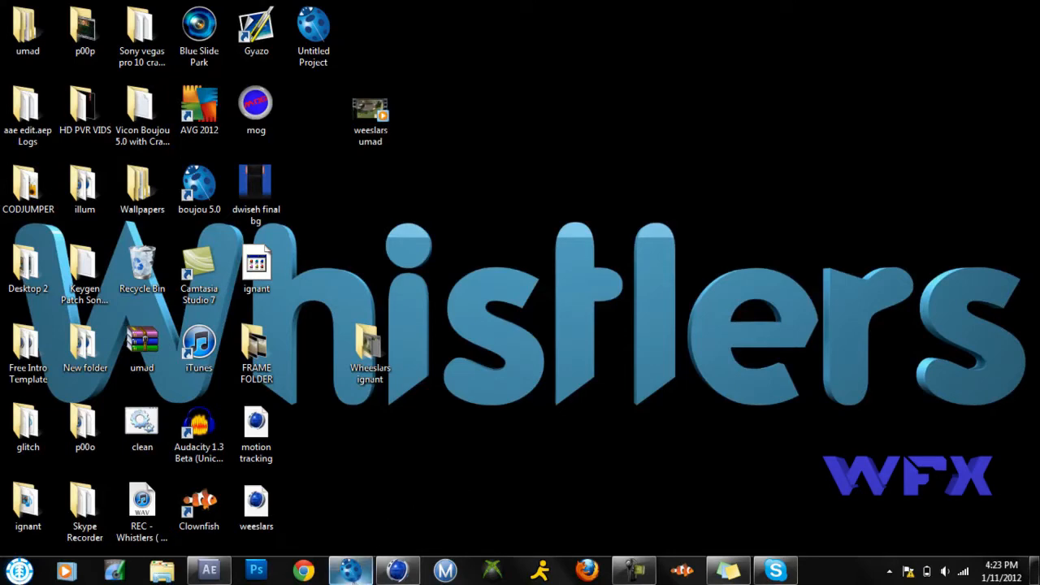
- Switch to boujou, start importing a sequence and browse to the Wheeslars ignant folder on the user's desktop
click(351, 572)
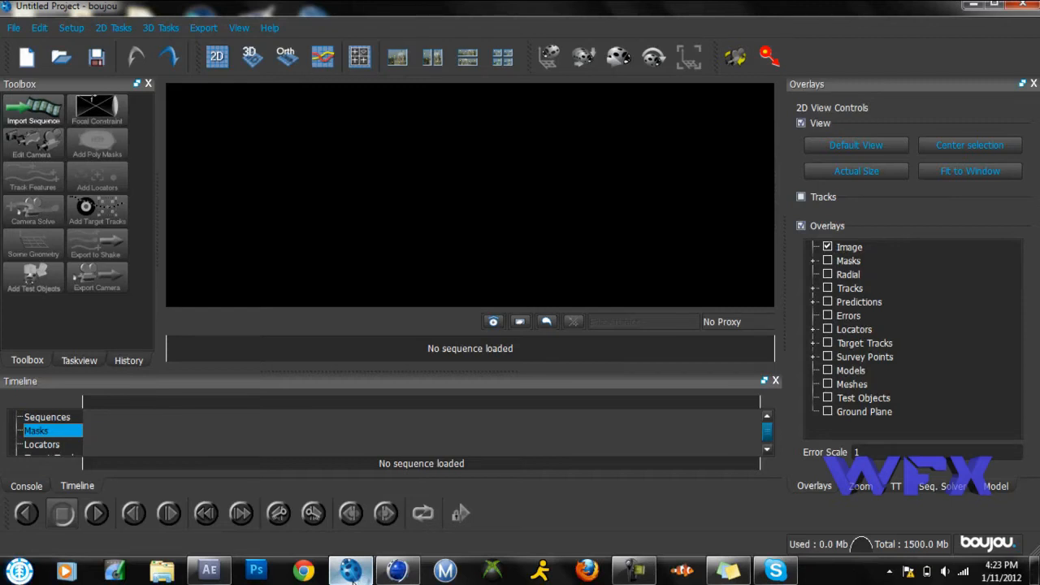
click(33, 110)
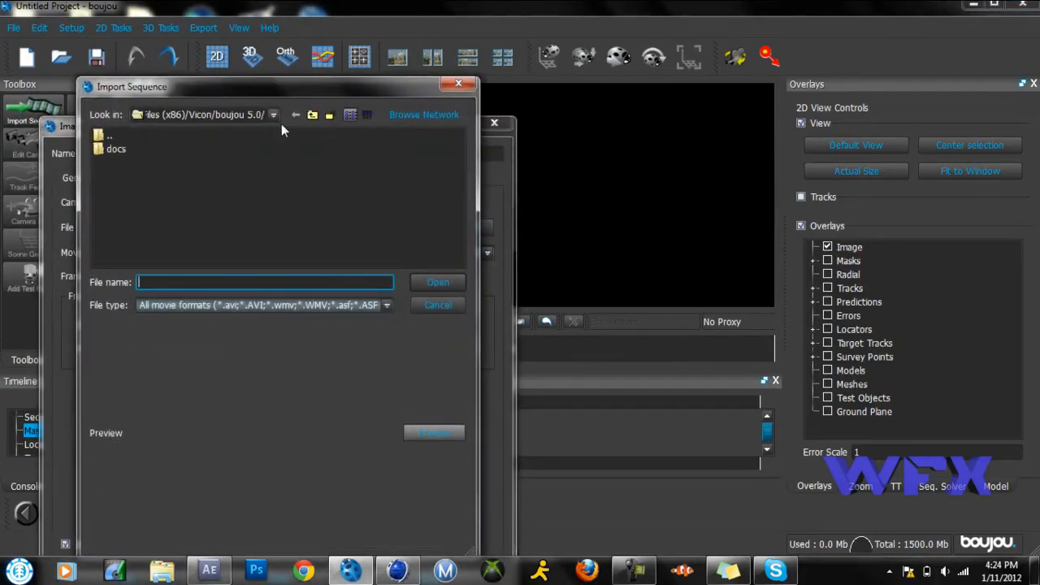
click(272, 113)
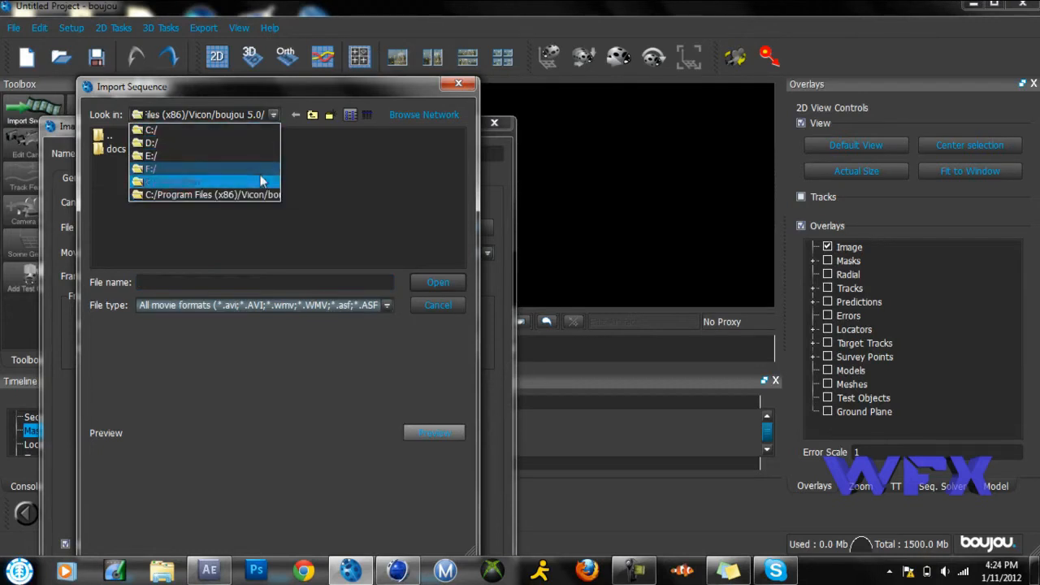
click(256, 130)
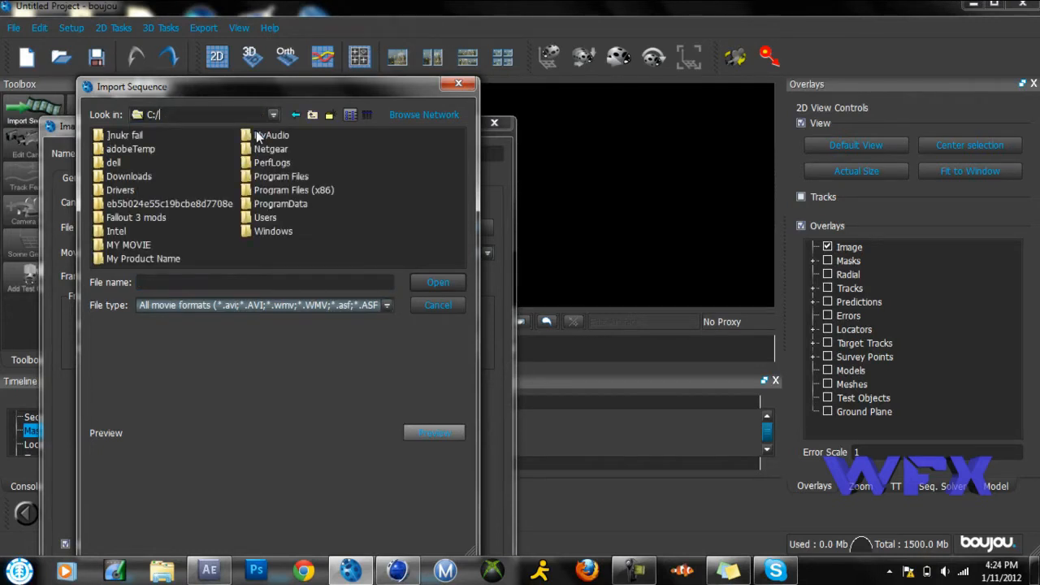
double_click(258, 218)
double_click(110, 149)
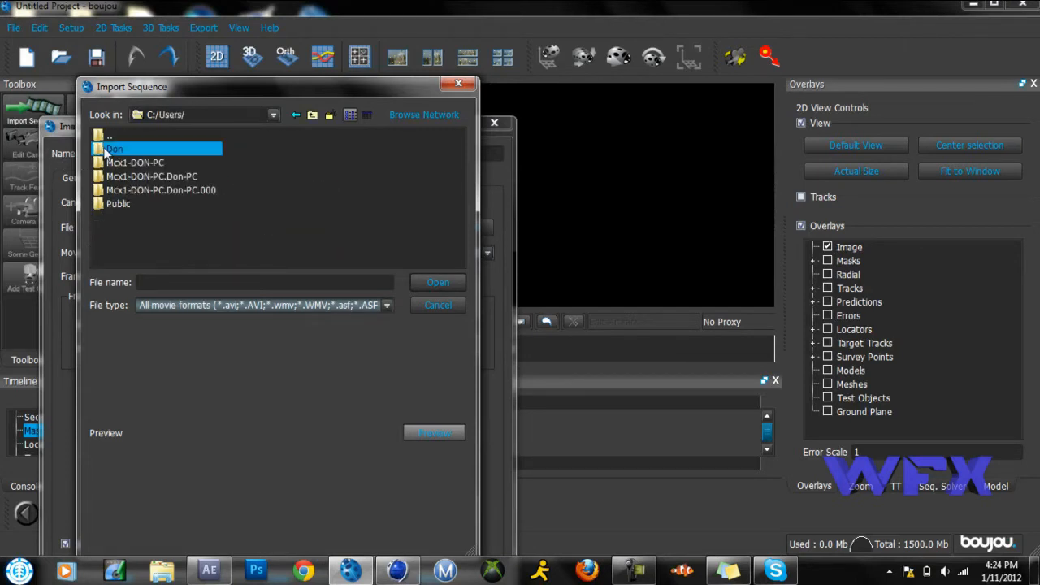
double_click(130, 174)
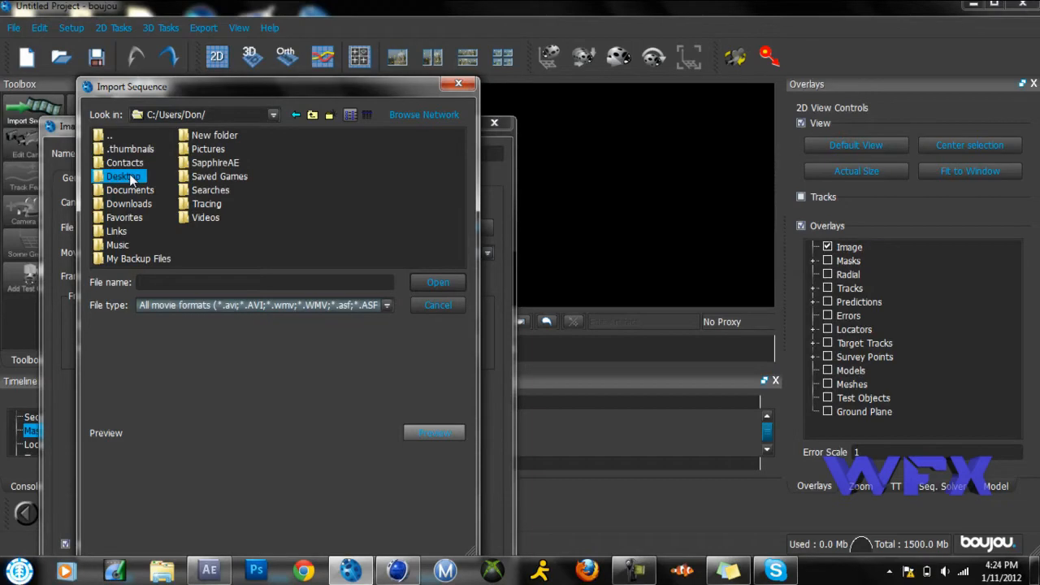
click(398, 150)
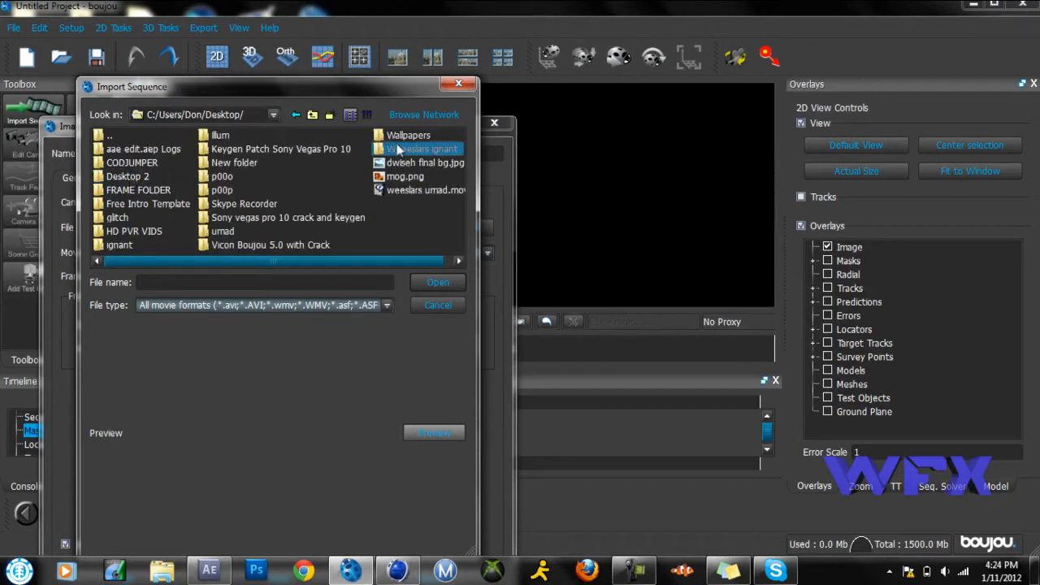
double_click(399, 149)
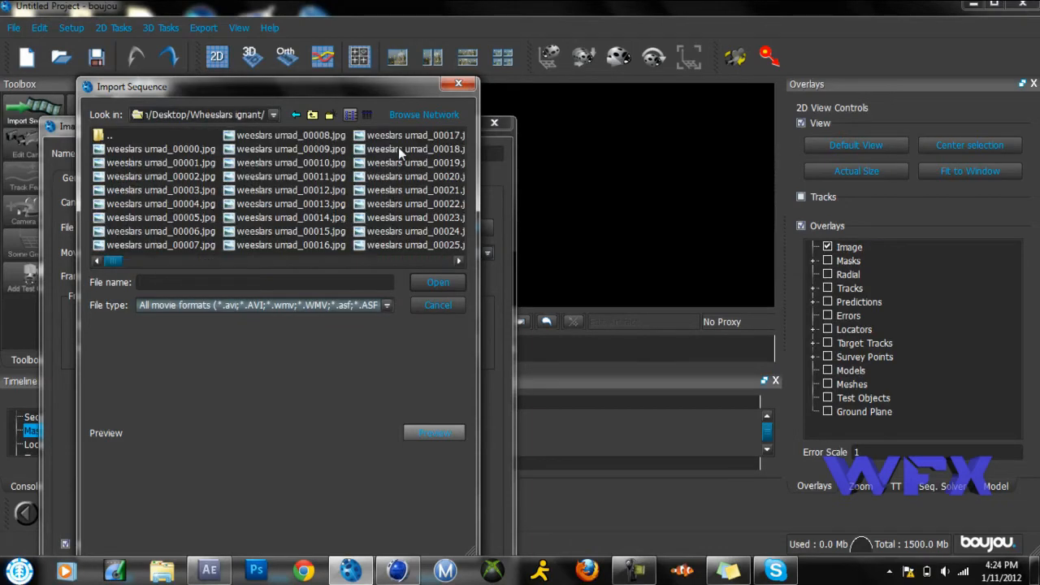
- Choose weeslars umad_00000.jpg as the source of the image sequence and move the sequence properties fully into view
click(114, 149)
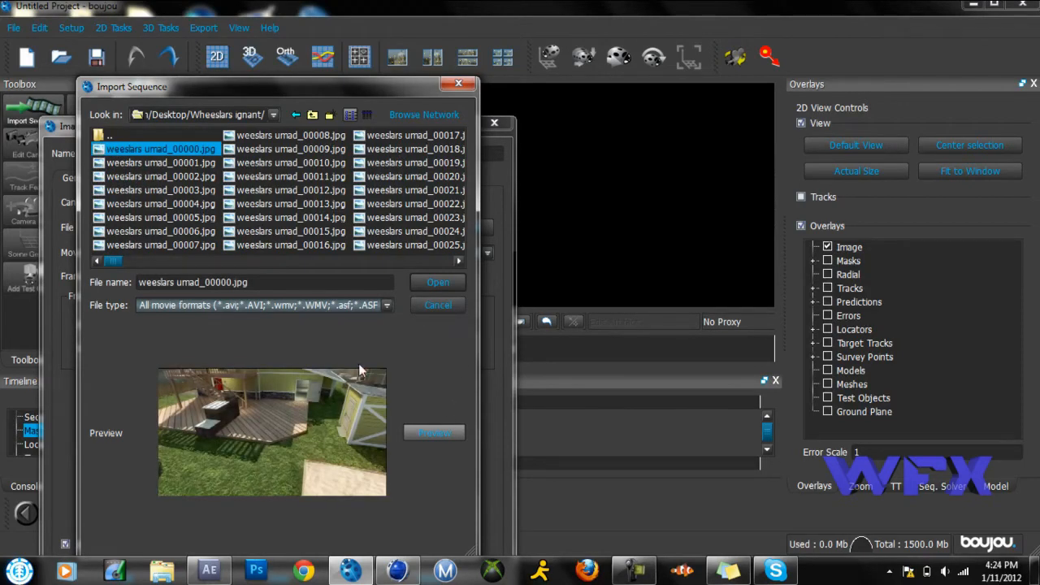
click(429, 283)
drag(323, 127, 323, 70)
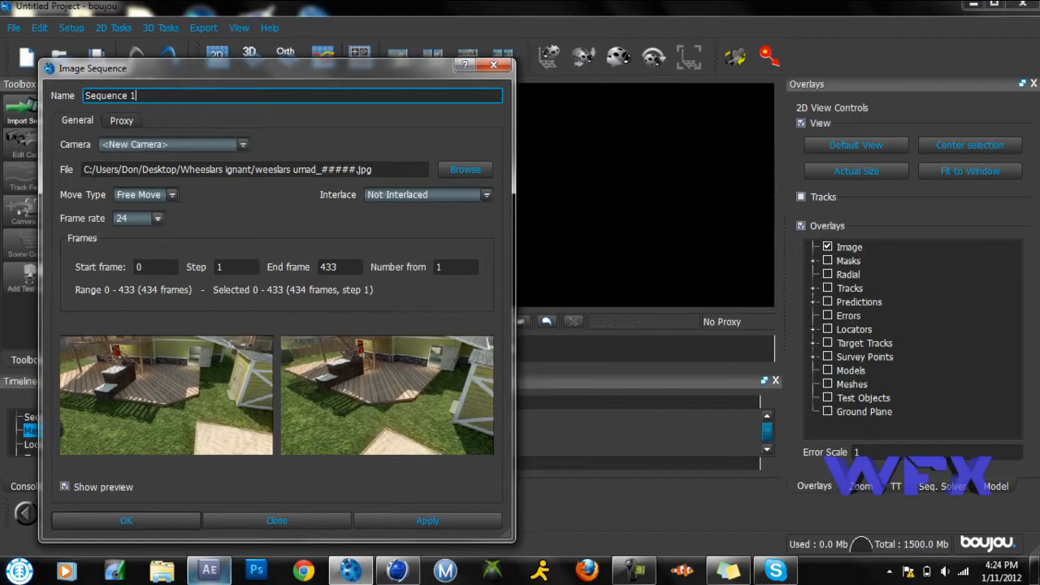
- Switch to After Effects and check the frame rate of the weeslars umad composition
click(209, 570)
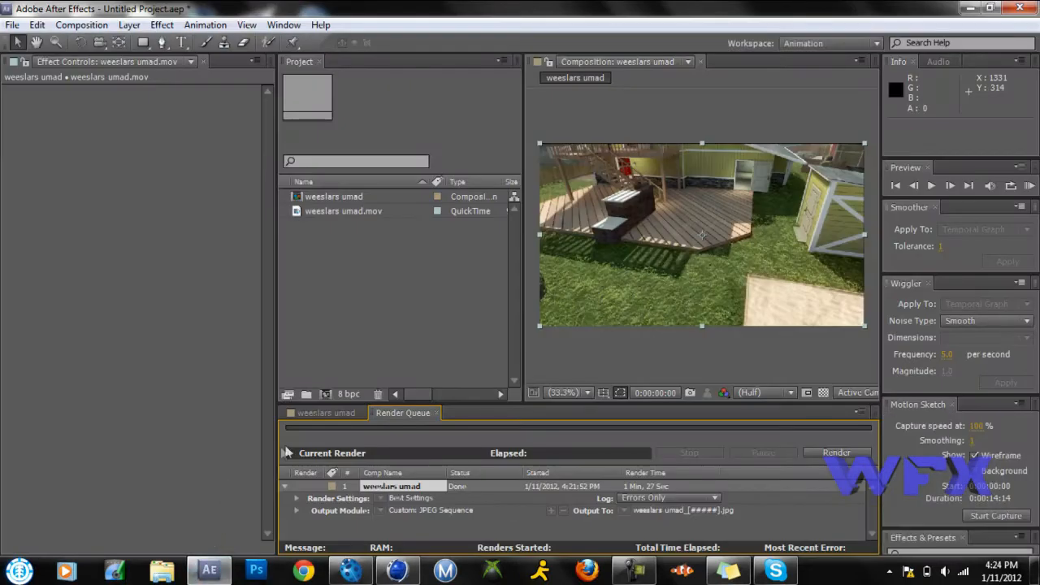
drag(280, 323, 182, 285)
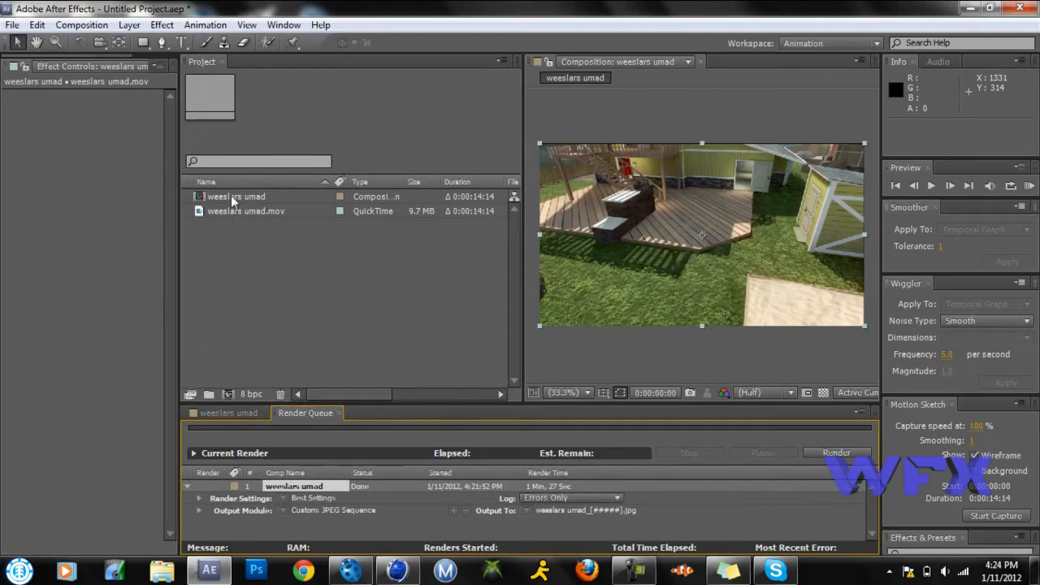
click(232, 199)
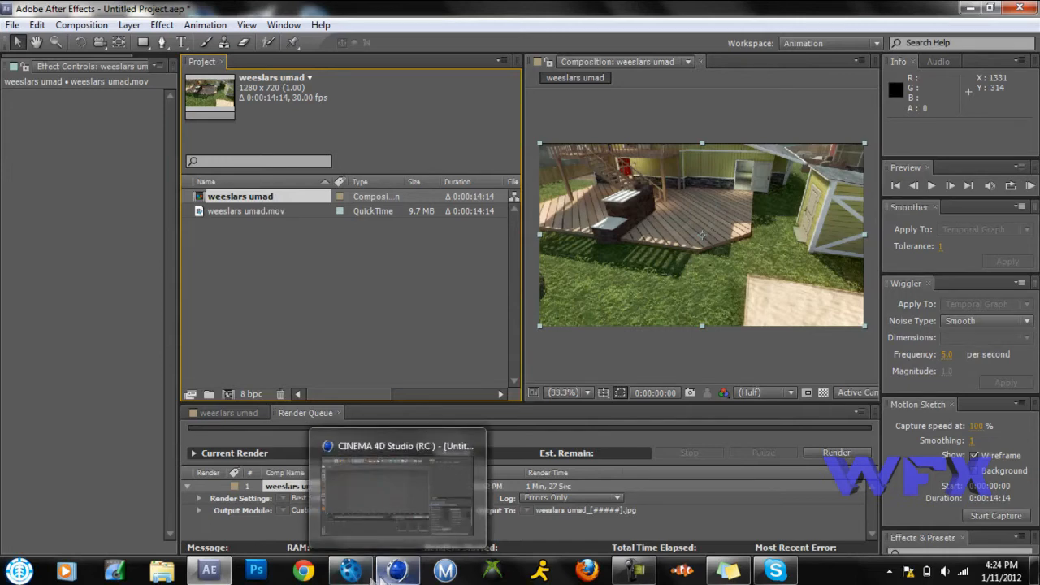
- Return to boujou, set the sequence's frame rate to 30 with the Free Move type and apply the import
click(350, 570)
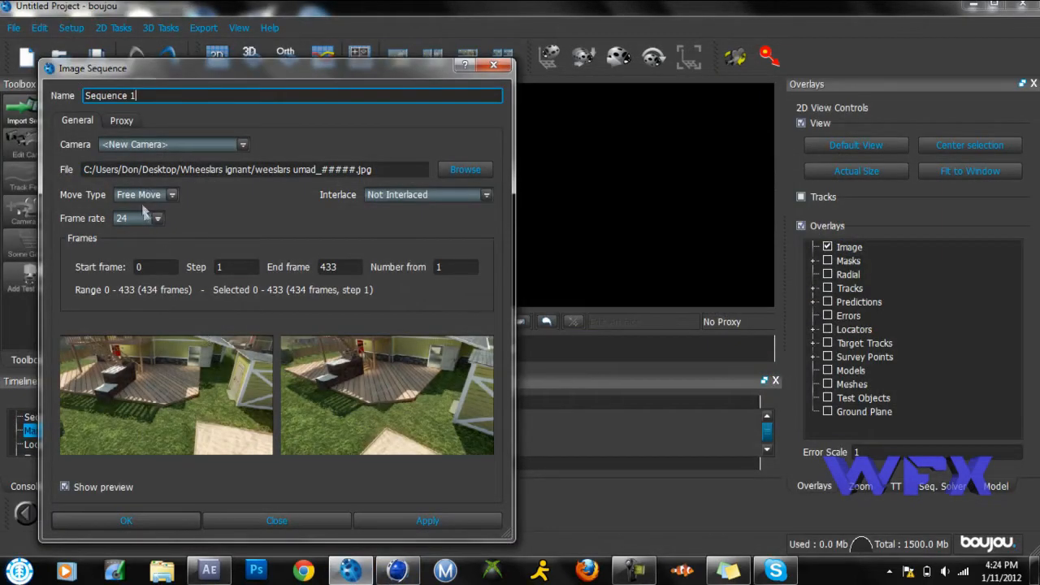
click(144, 216)
click(154, 278)
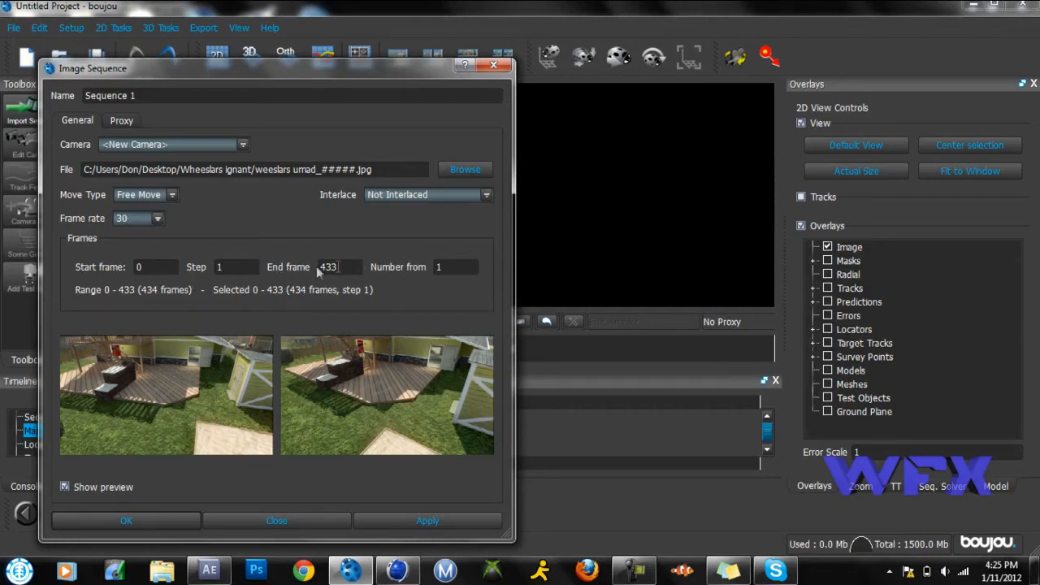
click(172, 196)
click(172, 200)
click(402, 520)
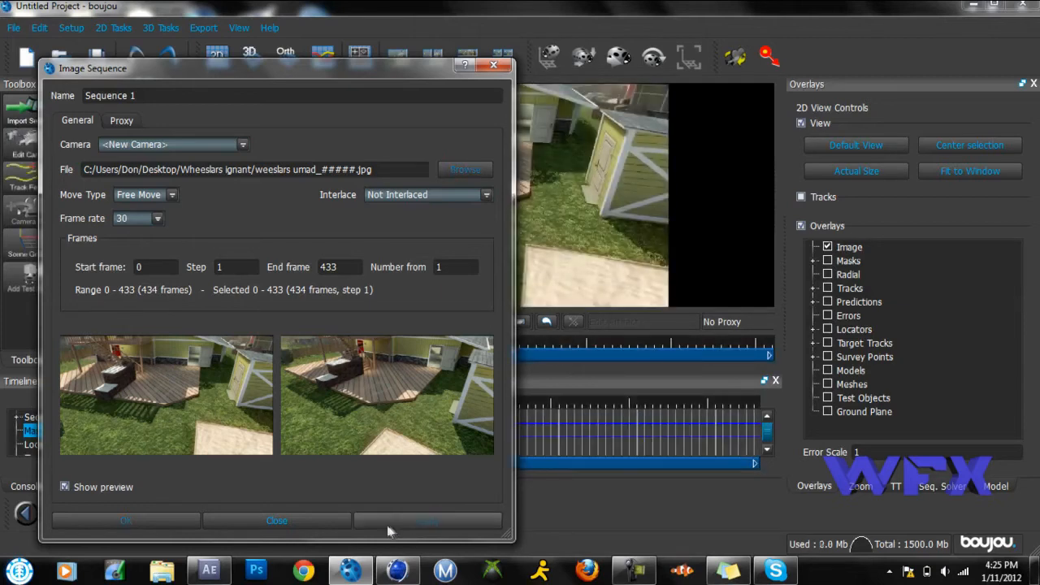
click(325, 520)
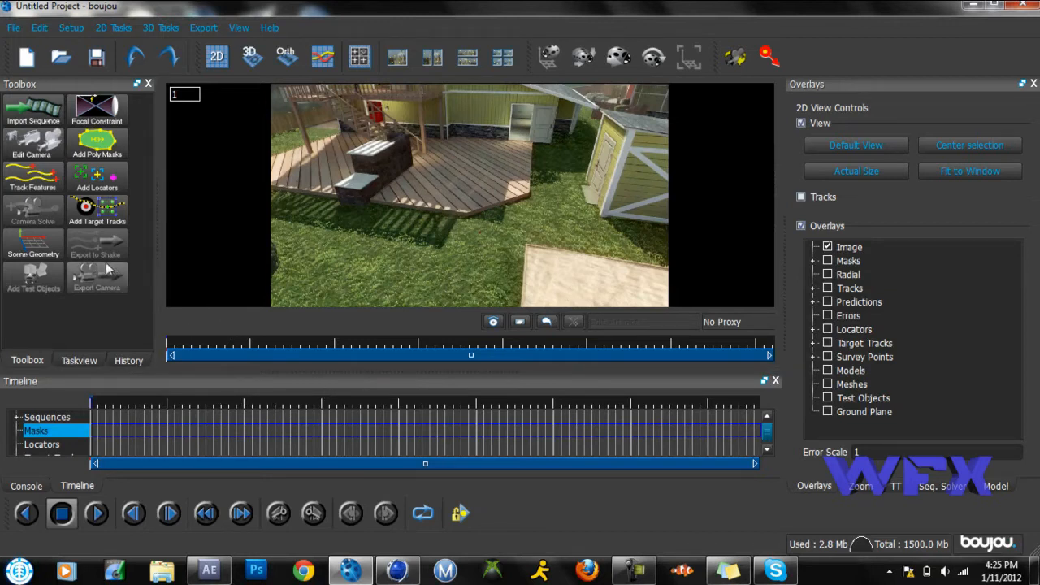
- Track features across all frames of Sequence 1 and run the camera solve after toggling the camera path smoothness optimization
click(34, 180)
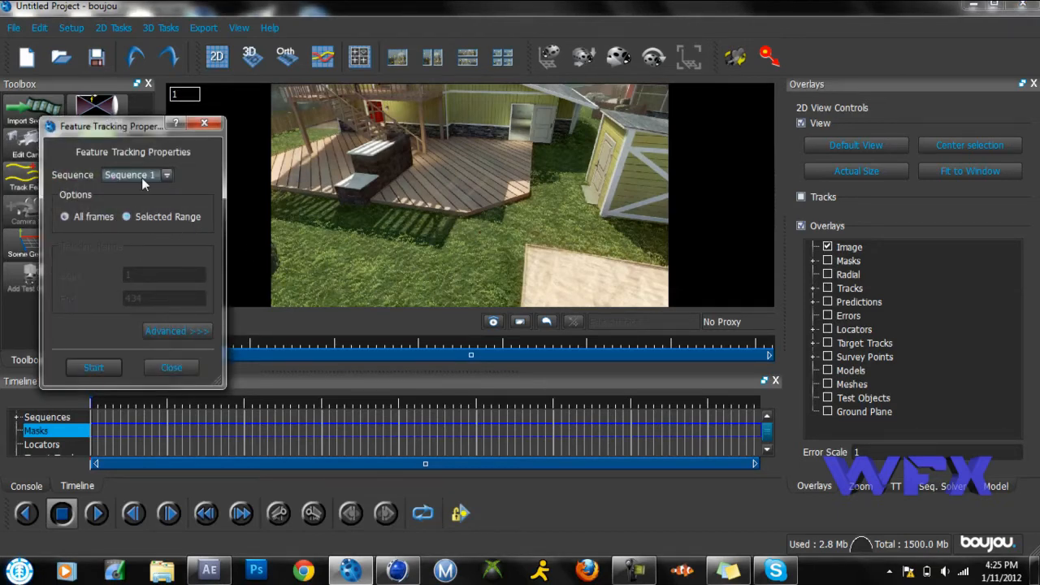
click(105, 368)
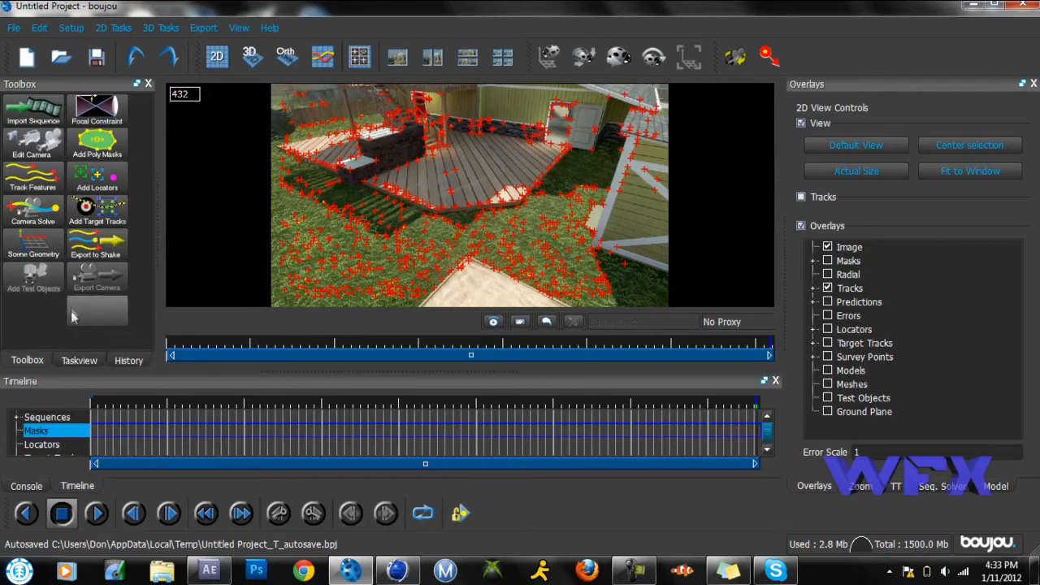
click(41, 219)
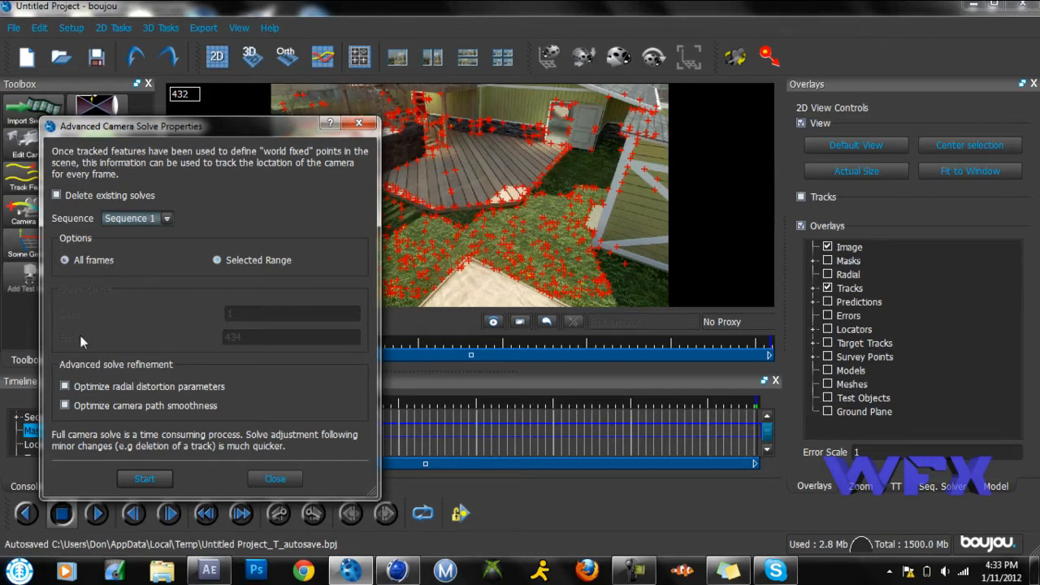
click(137, 406)
click(166, 479)
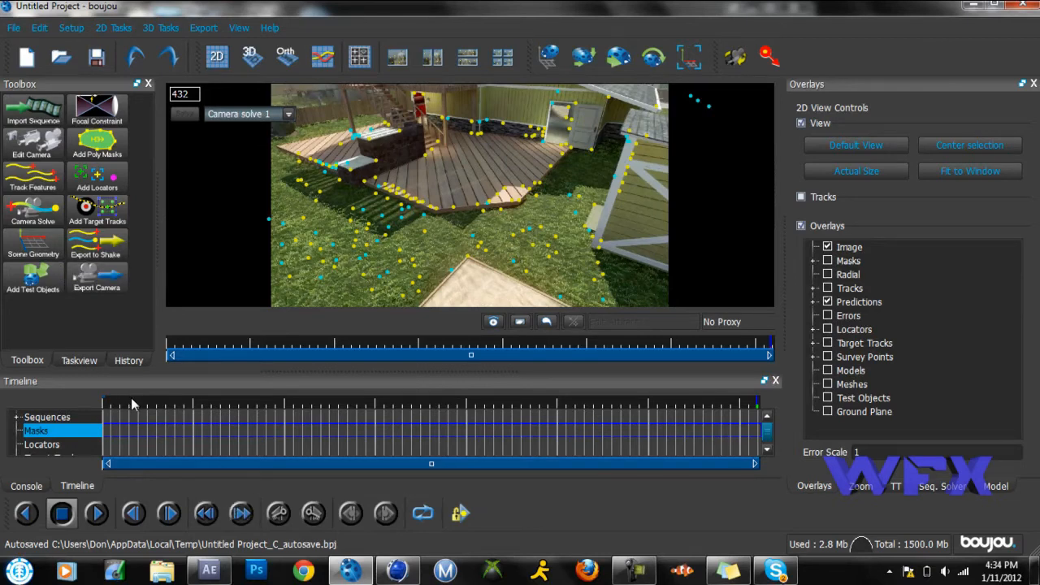
- Add a coordinate frame hint to the scene geometry and set its type to z-axis
click(39, 251)
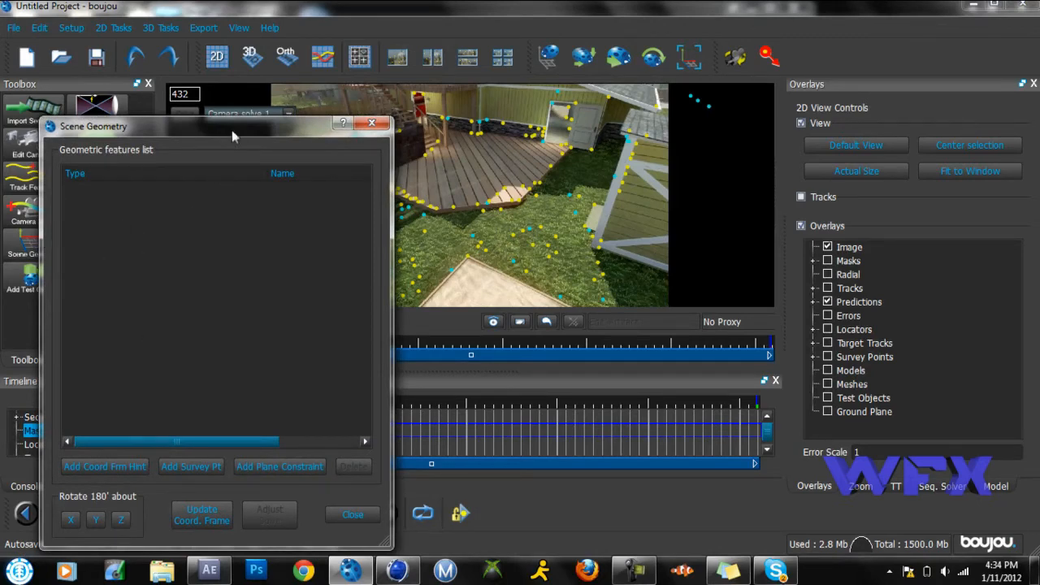
drag(231, 129, 203, 134)
drag(196, 127, 189, 67)
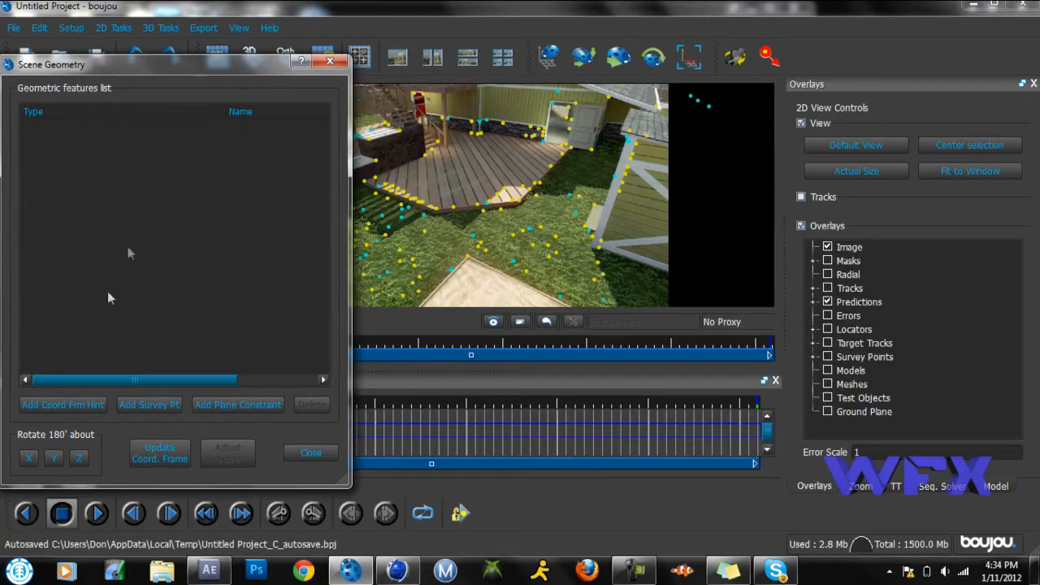
click(81, 406)
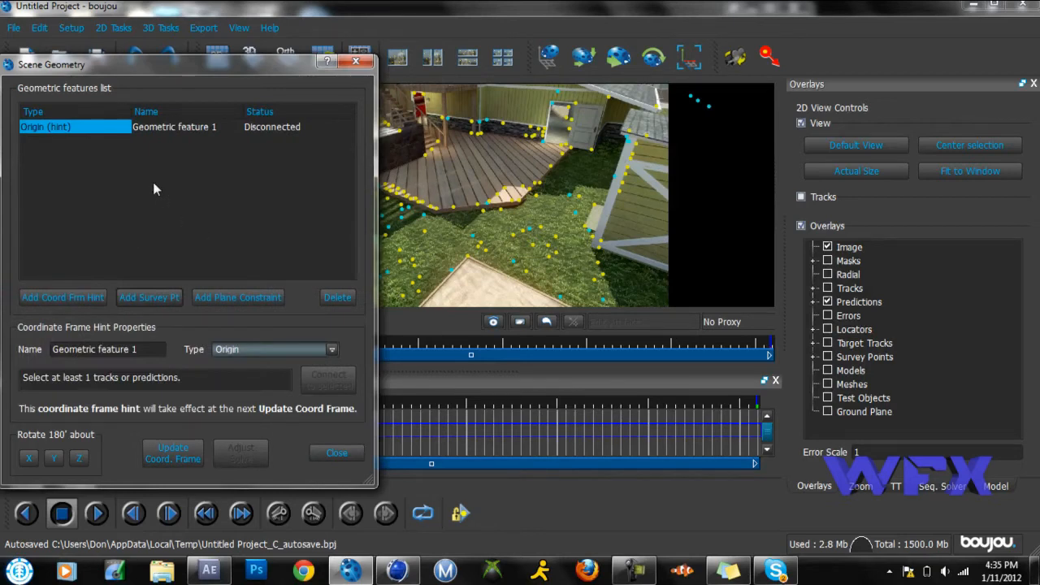
click(316, 349)
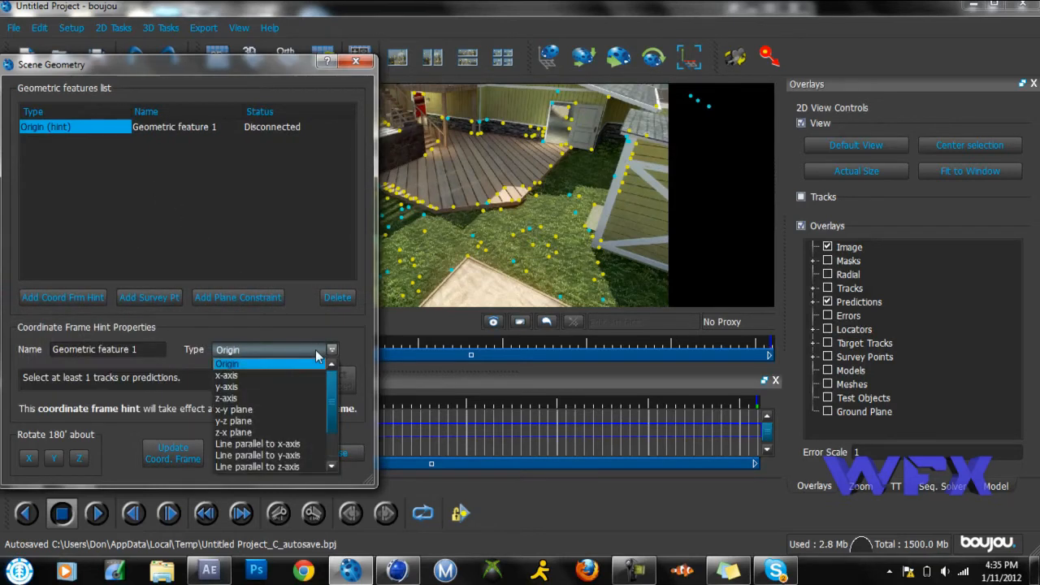
click(298, 398)
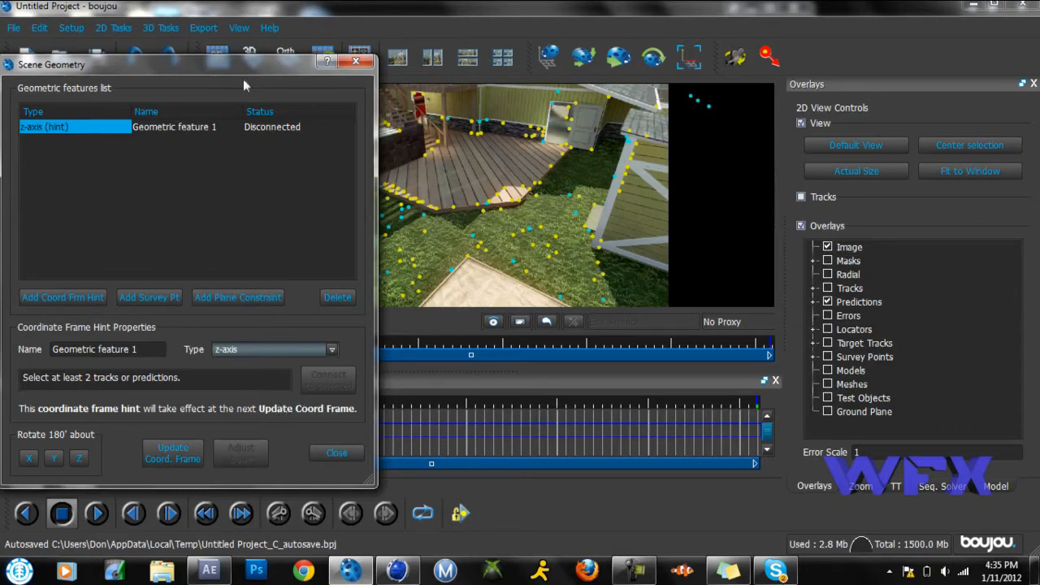
- Connect the z-axis hint to two tracked points, one at the deck's back wall and one on the deck's front edge
drag(245, 68, 194, 83)
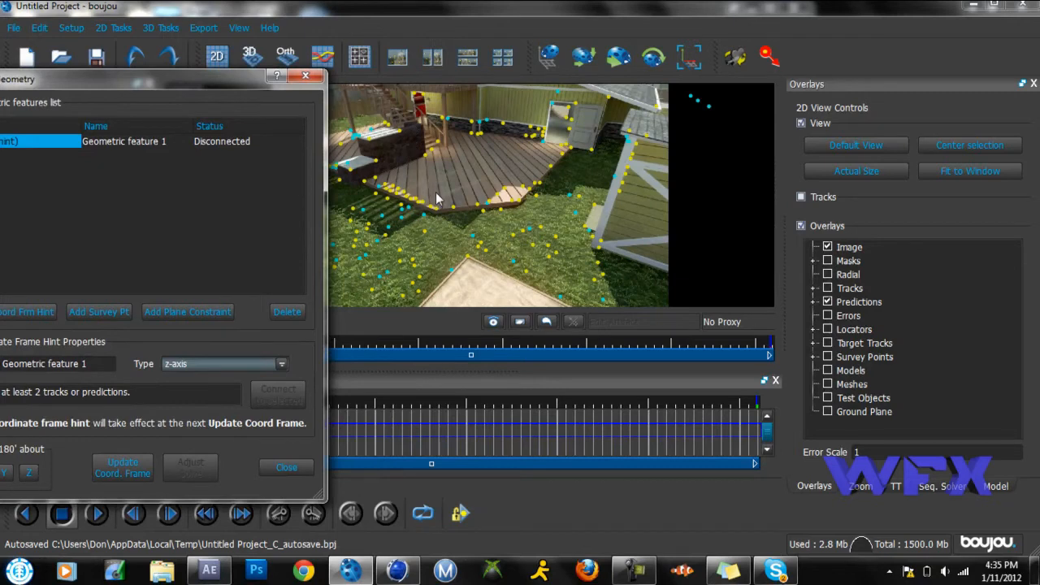
click(479, 133)
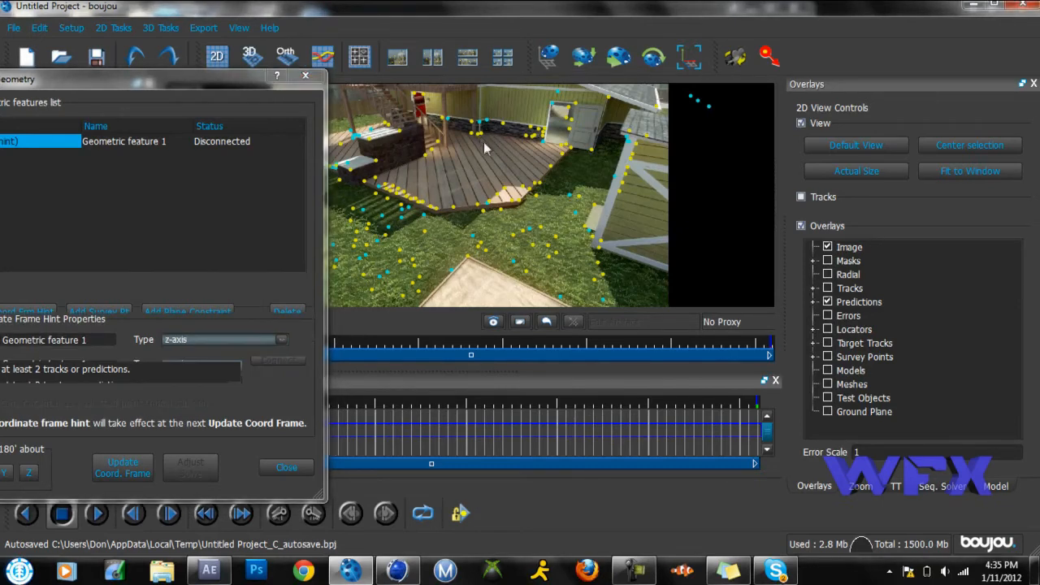
shift+click(521, 204)
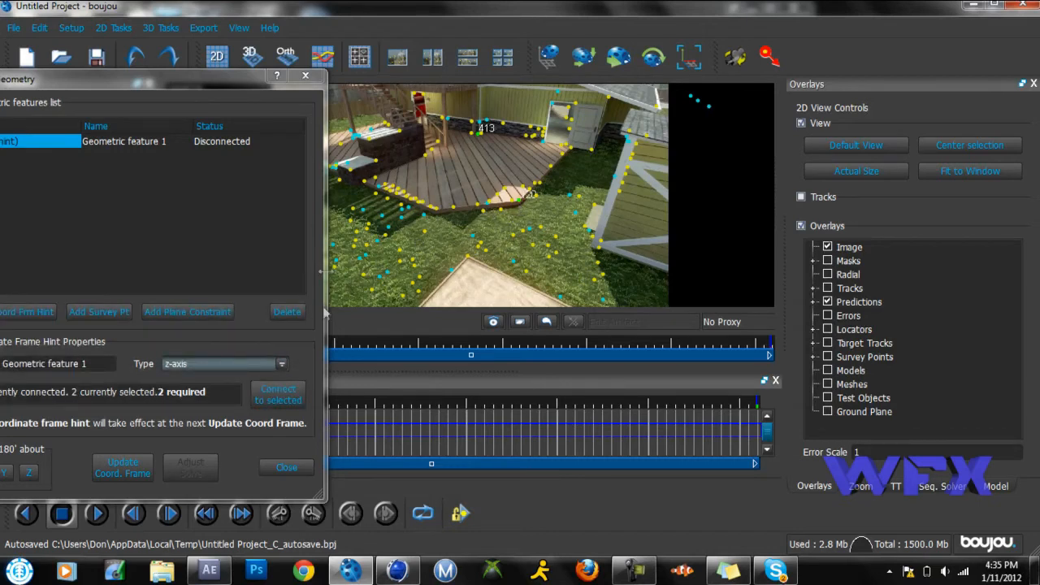
drag(177, 85, 233, 74)
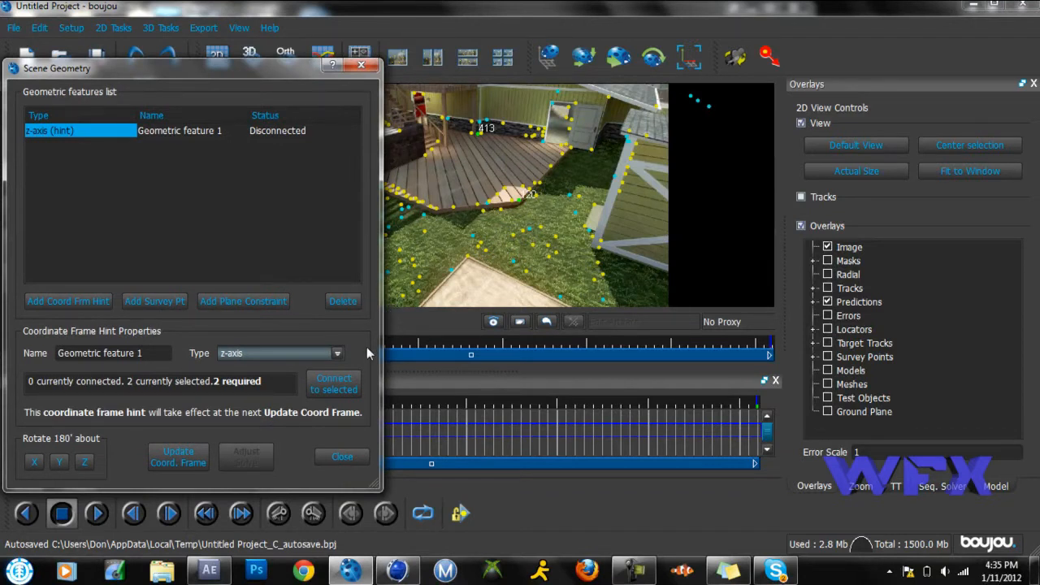
click(352, 388)
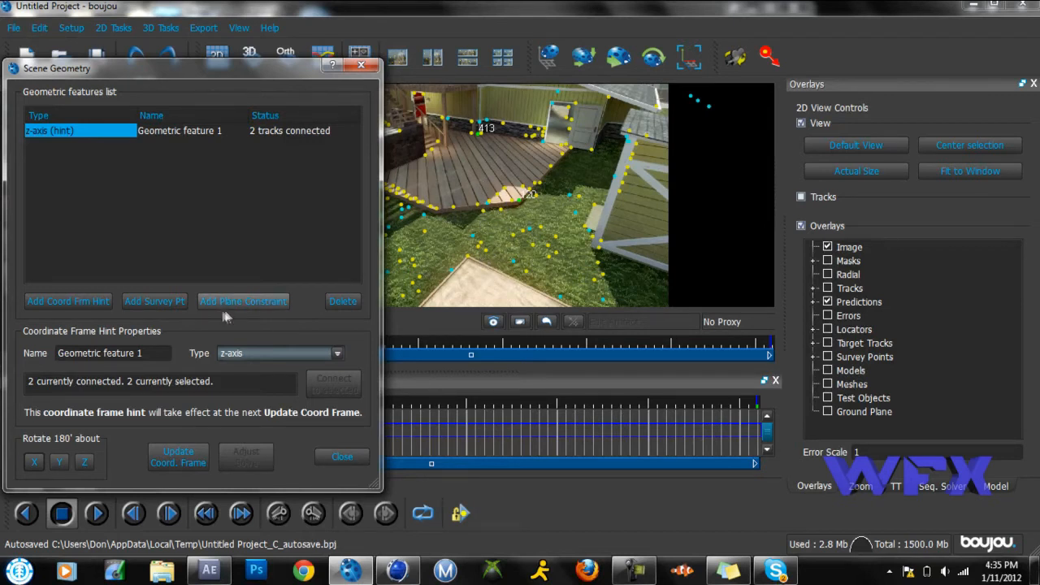
- Add a second coordinate frame hint of type x-axis and keep the first, already connected hint as z-axis
click(308, 354)
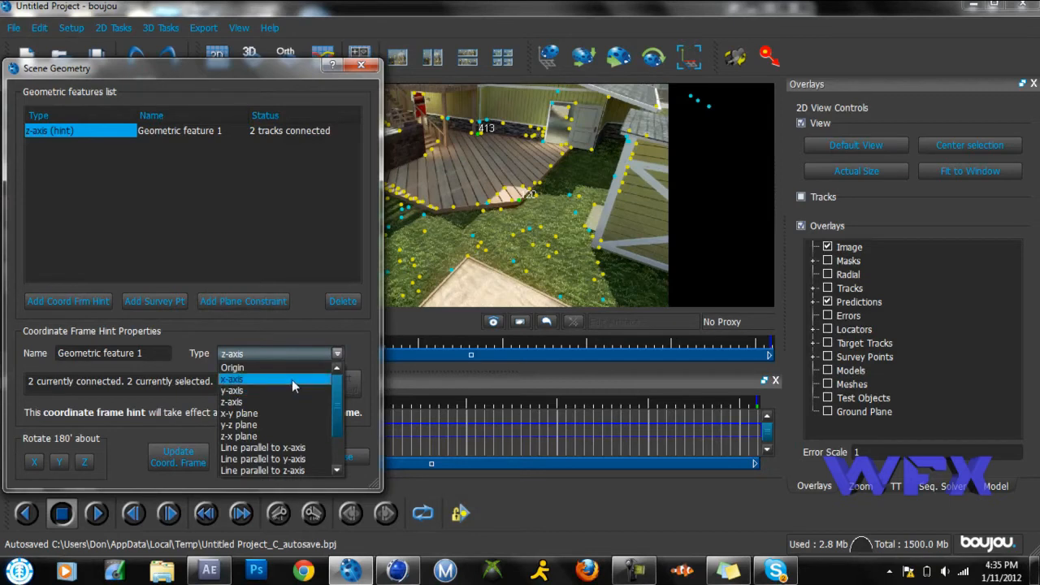
click(292, 379)
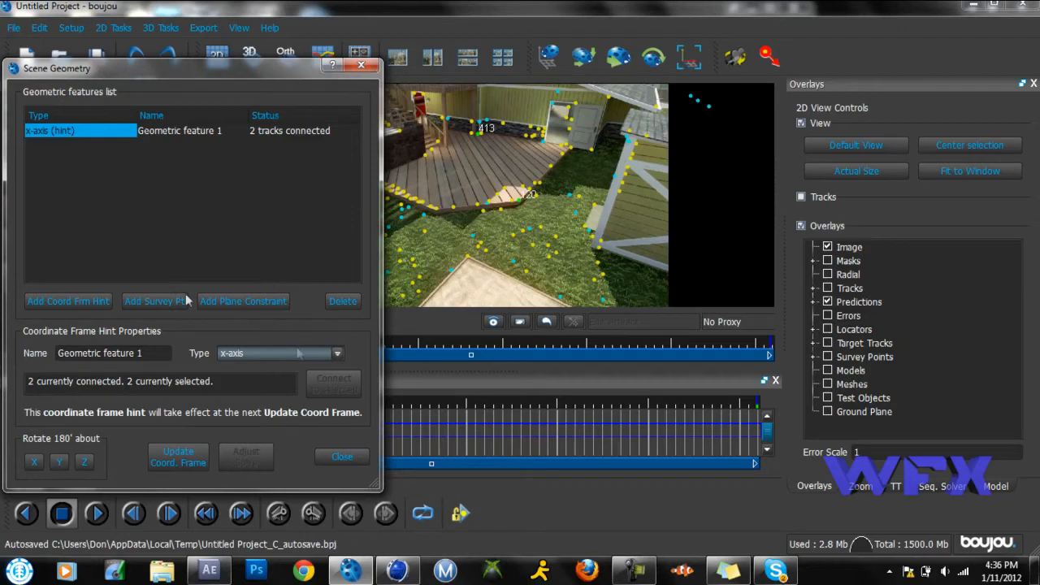
click(106, 304)
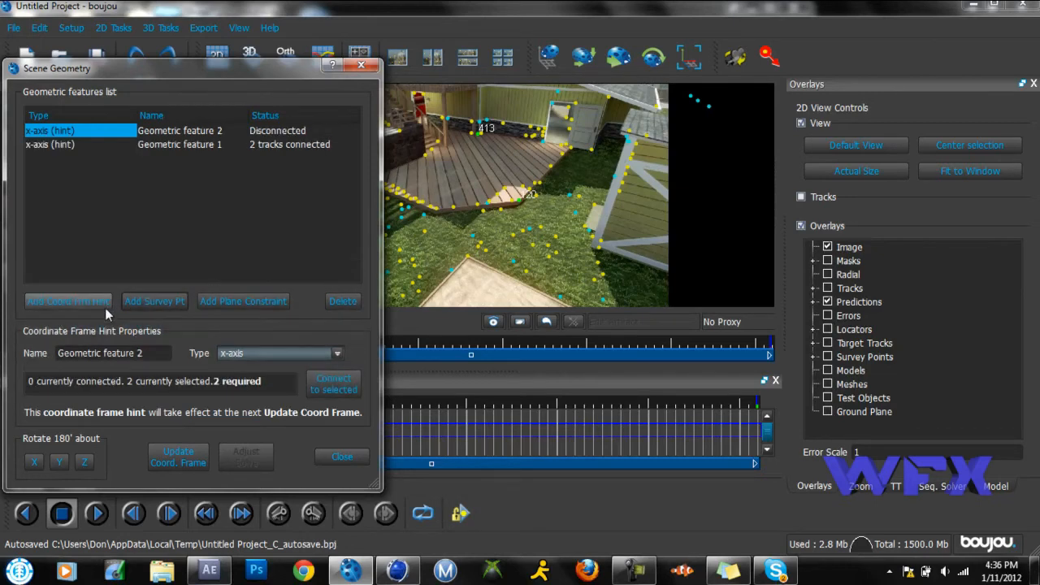
click(75, 148)
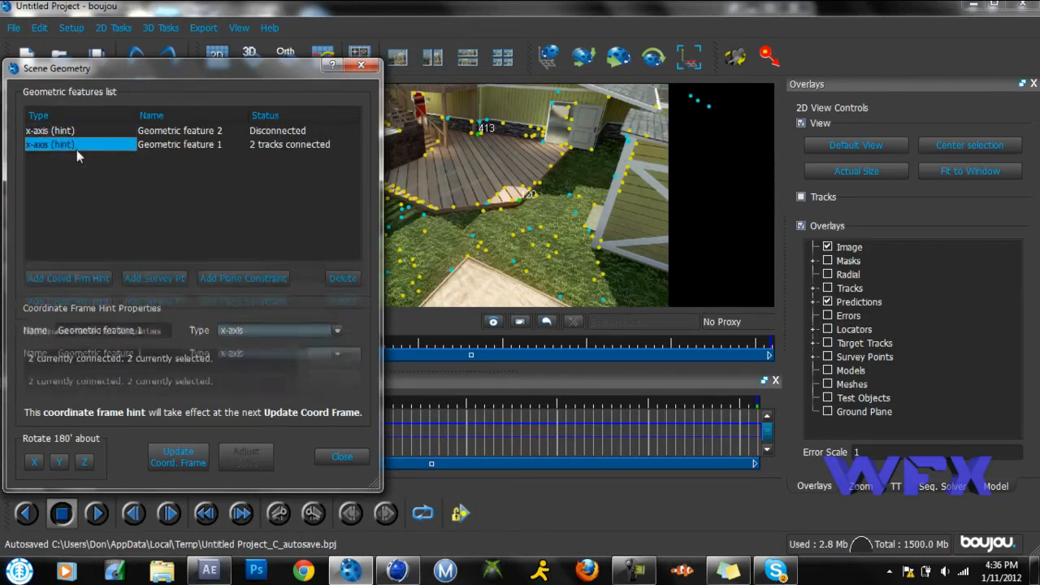
click(289, 354)
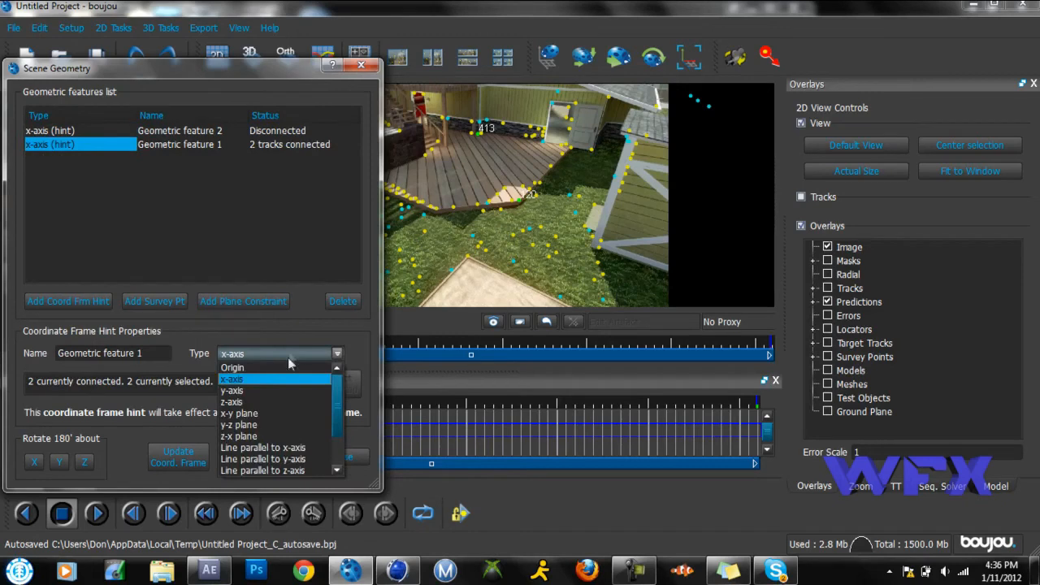
click(283, 402)
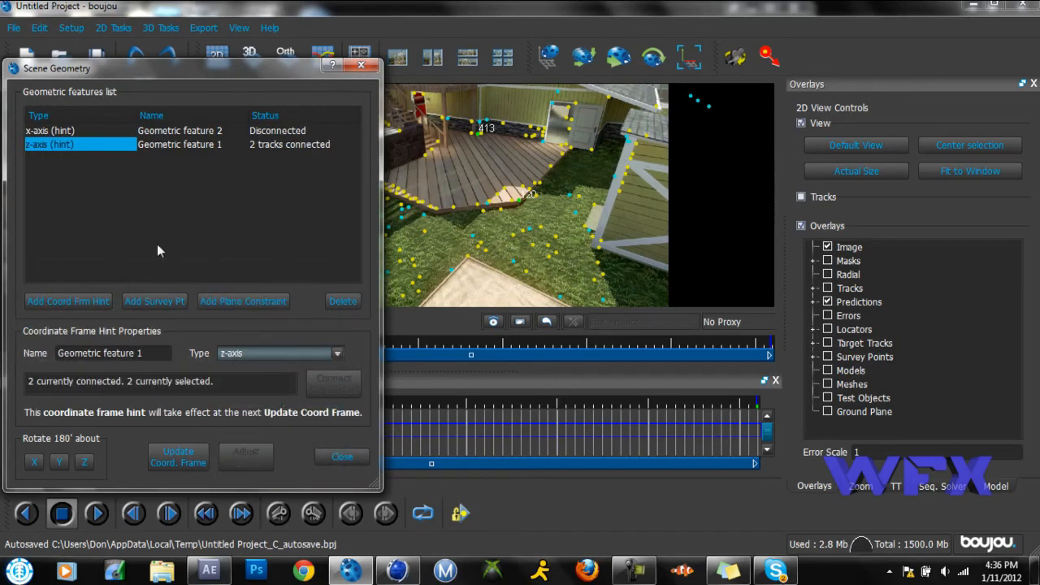
- Connect the x-axis hint to two tracked points along the deck's front edge, one at each end of the front section
click(86, 132)
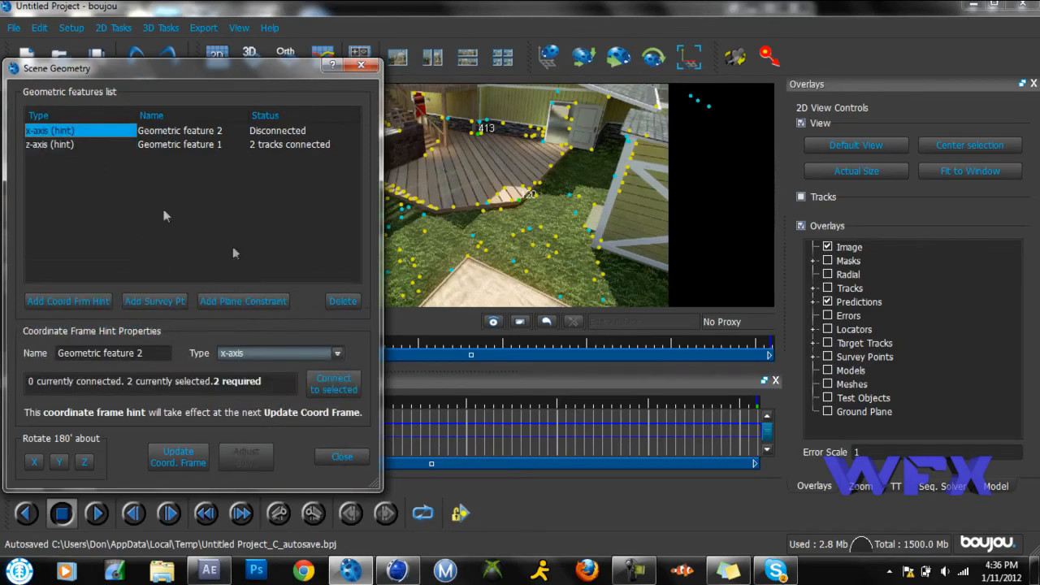
click(436, 208)
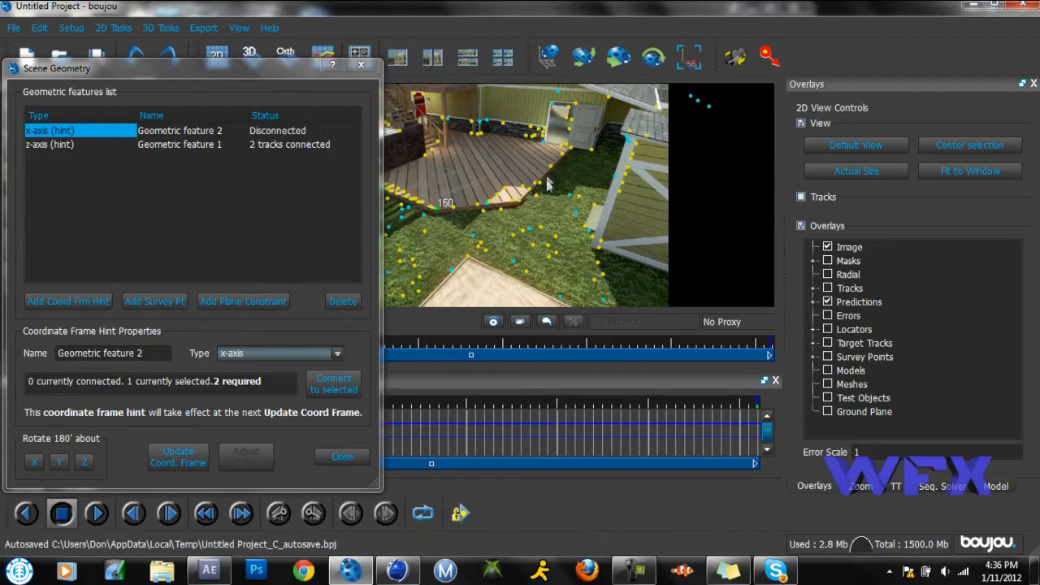
shift+click(524, 200)
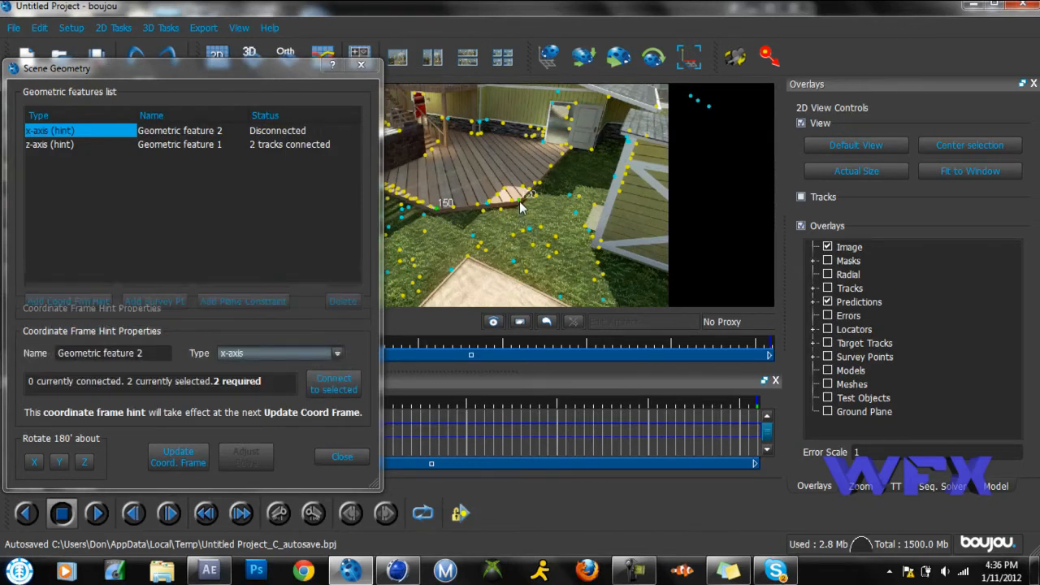
click(338, 390)
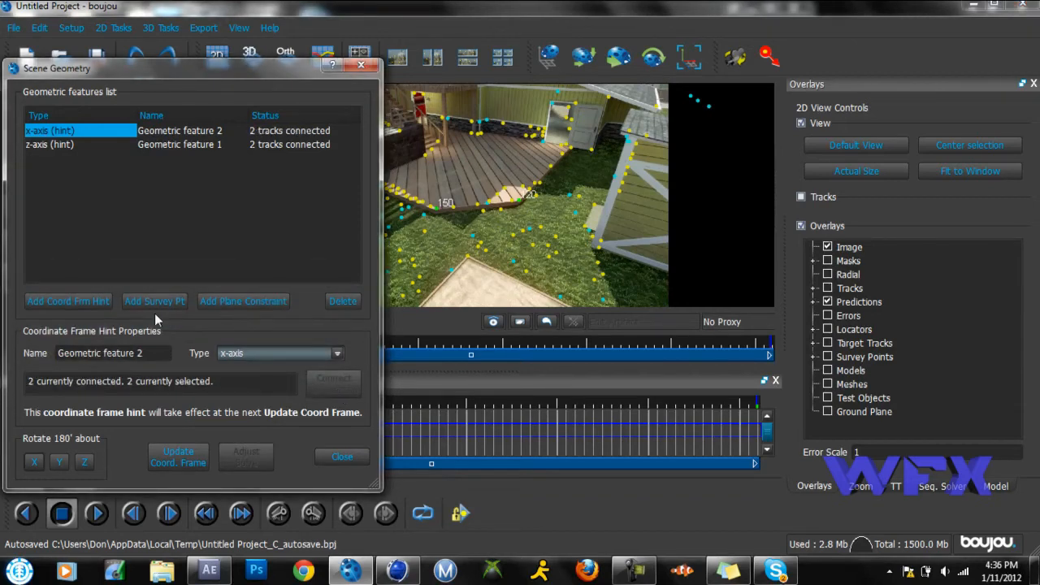
- Add an Origin coordinate frame hint and connect it to a tracked point on the deck's front edge, between the two x-axis points
click(69, 300)
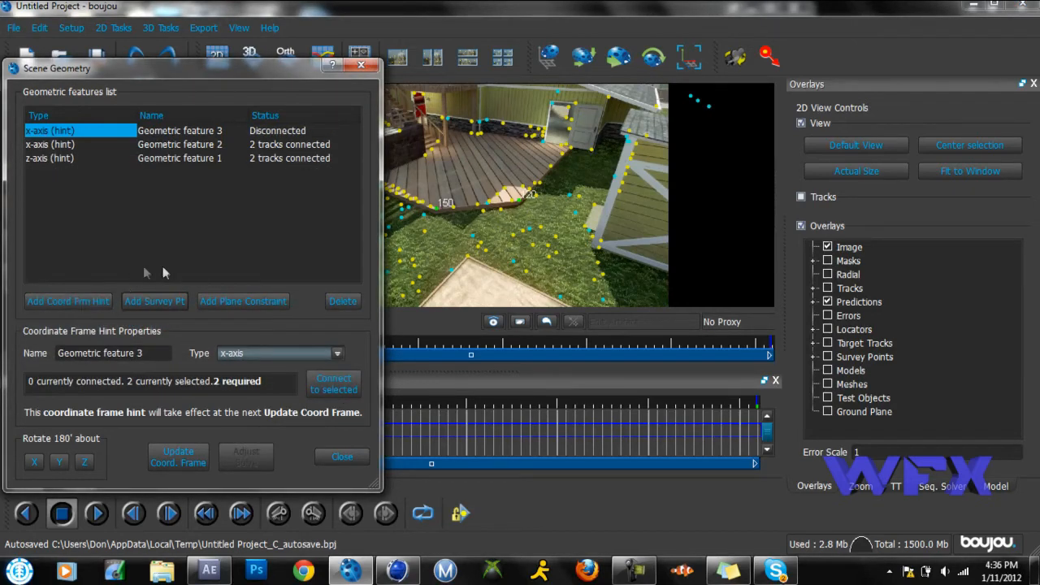
click(292, 353)
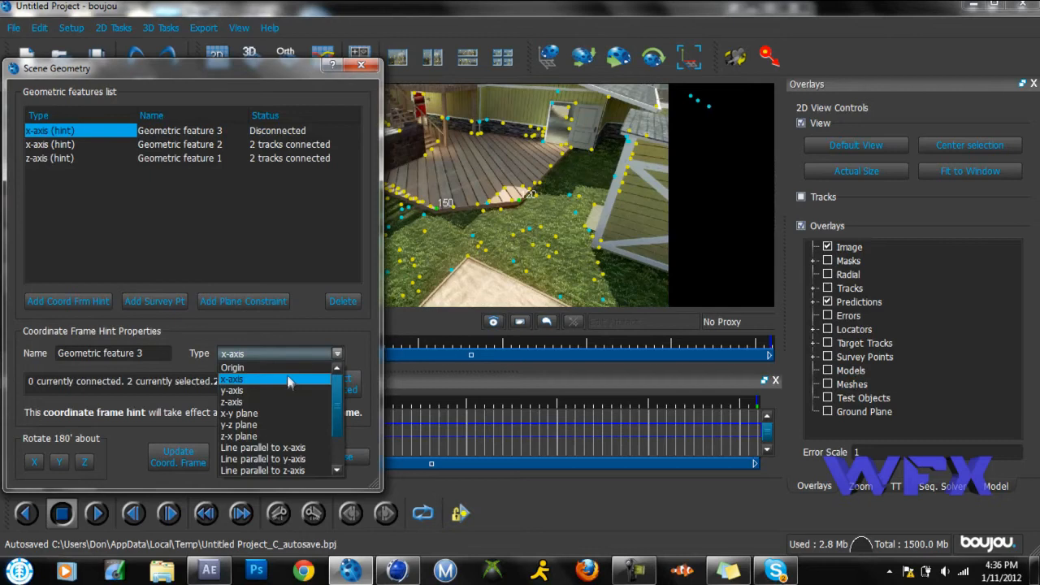
click(287, 368)
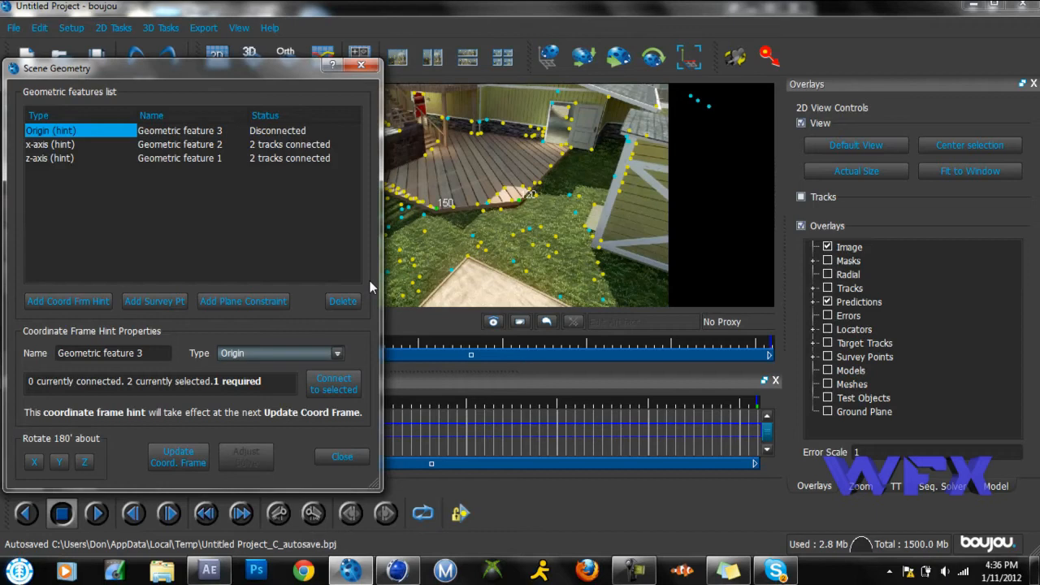
drag(190, 72, 137, 75)
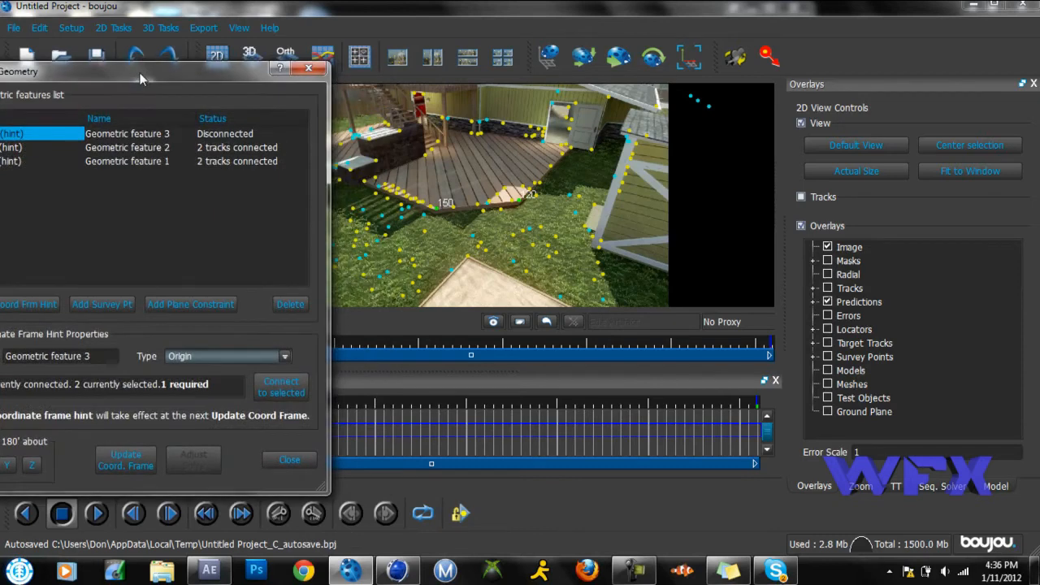
click(479, 209)
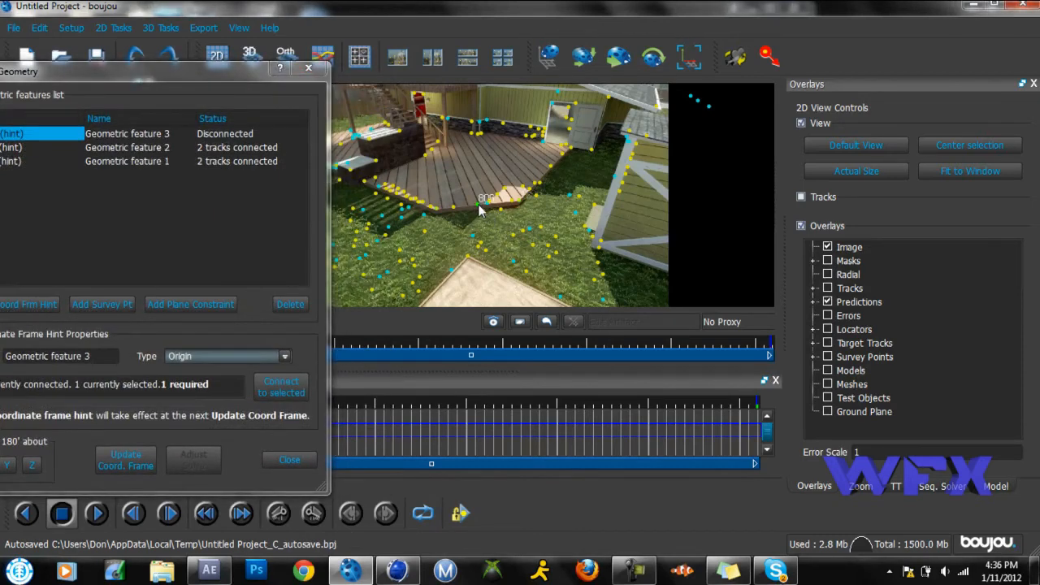
drag(174, 78, 296, 83)
click(416, 401)
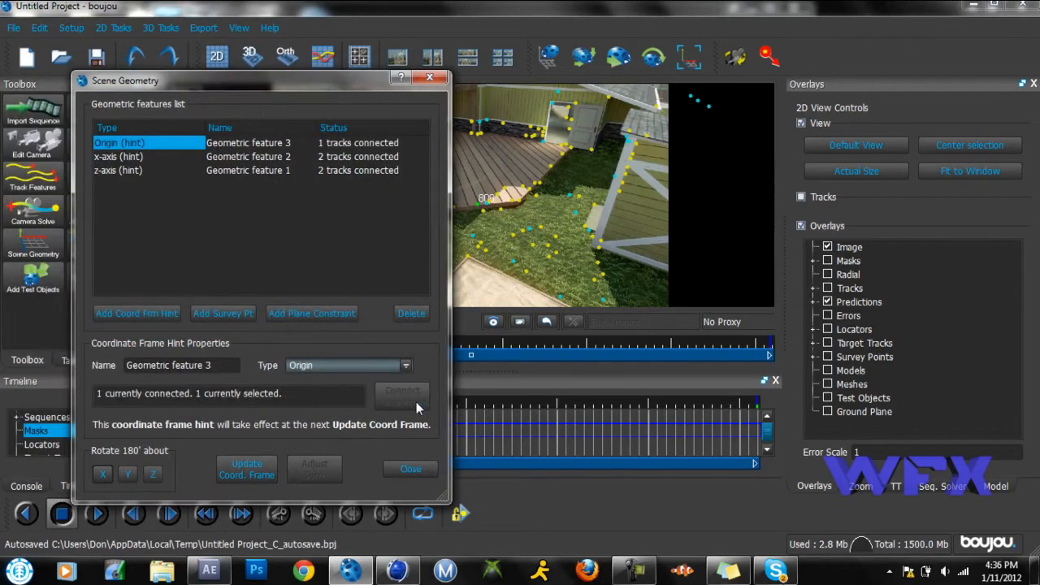
- Update the coordinate frame with the origin, x-axis and z-axis hints and close the scene geometry settings
drag(290, 87, 230, 76)
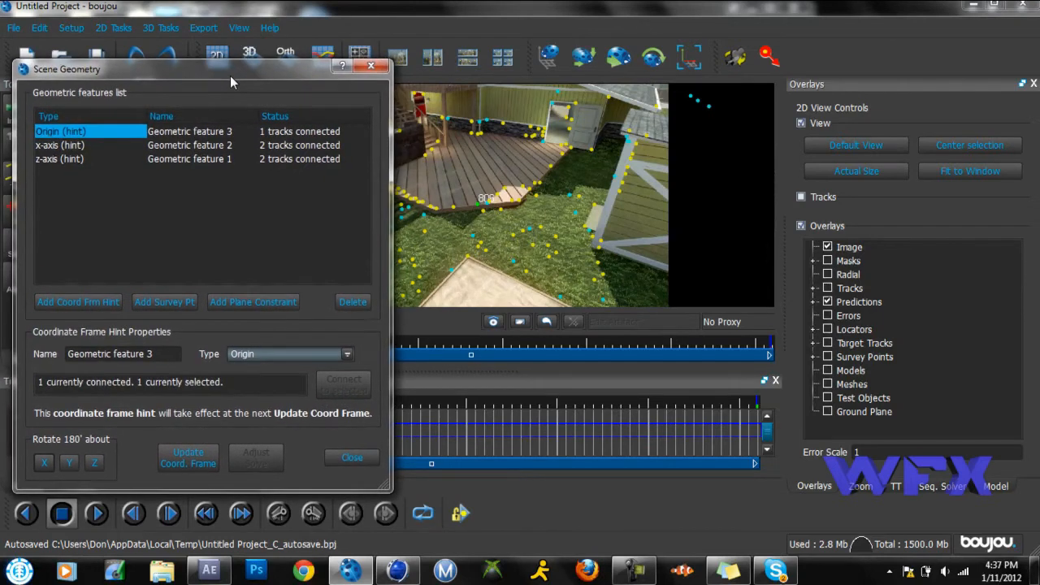
click(212, 463)
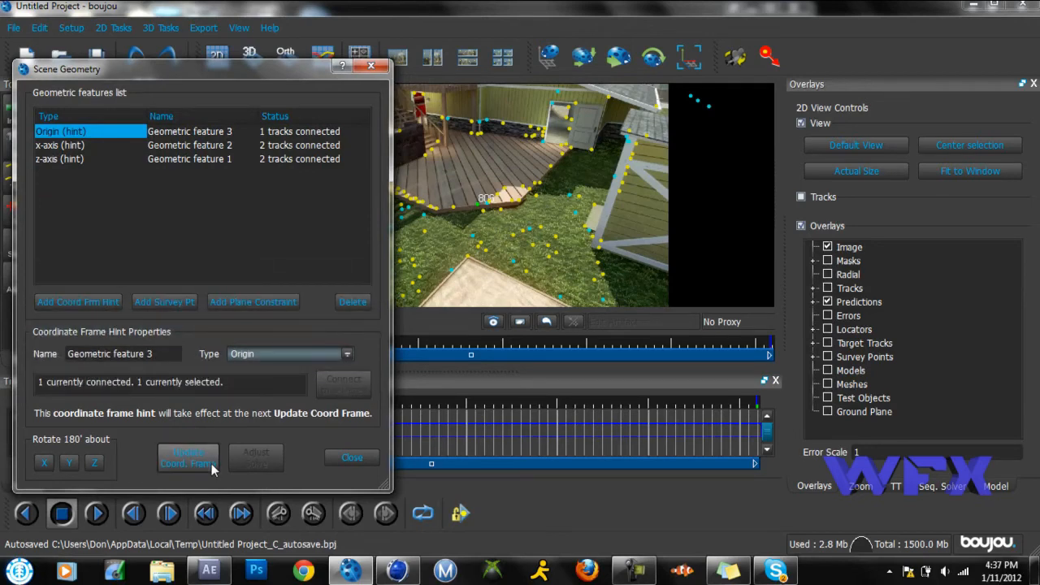
click(212, 463)
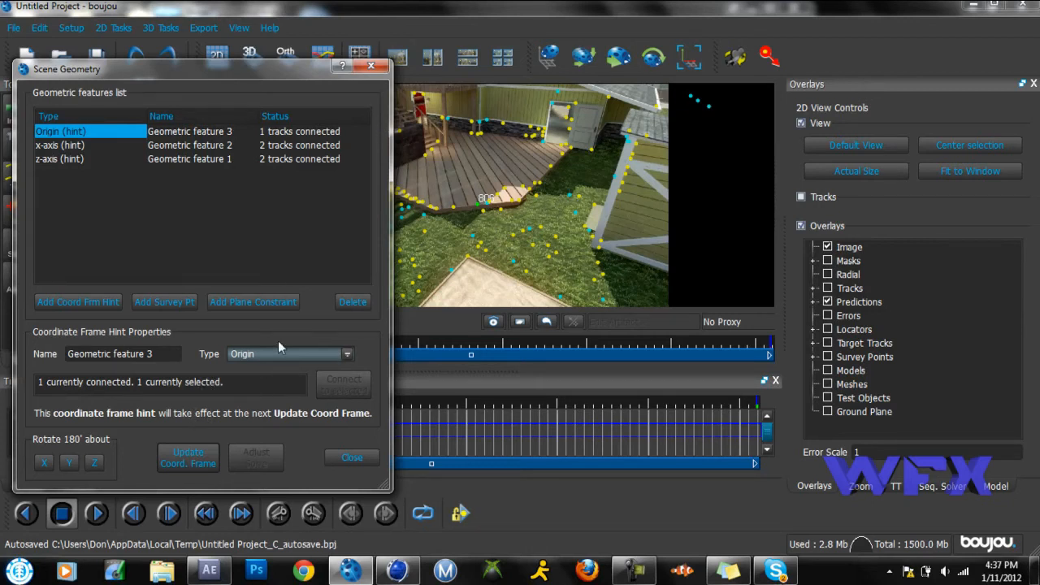
click(213, 459)
click(361, 454)
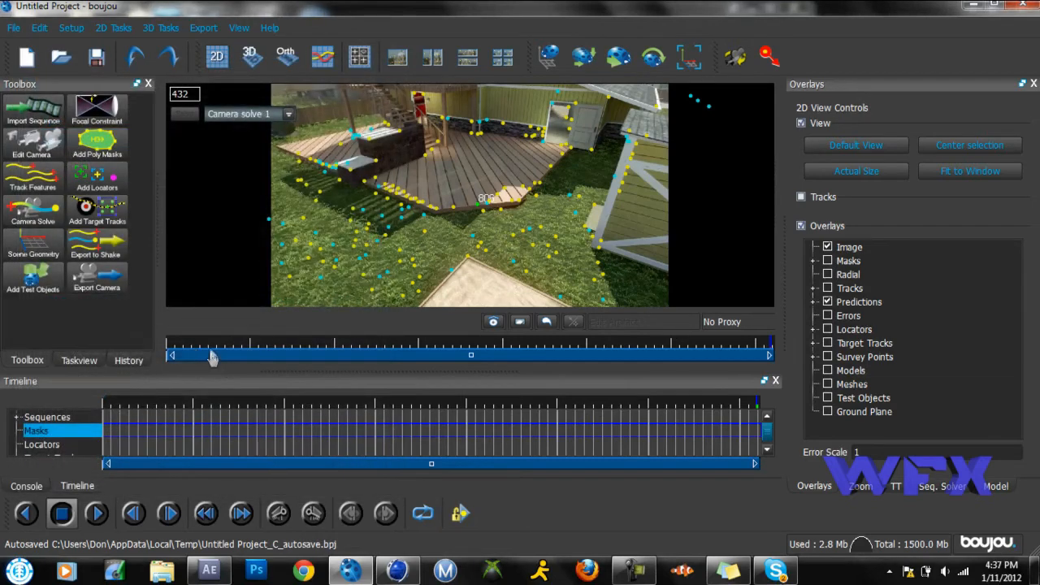
- Add a solid Ladybird test object without alignment and play the sequence forward to check how it sticks to the scene
click(40, 290)
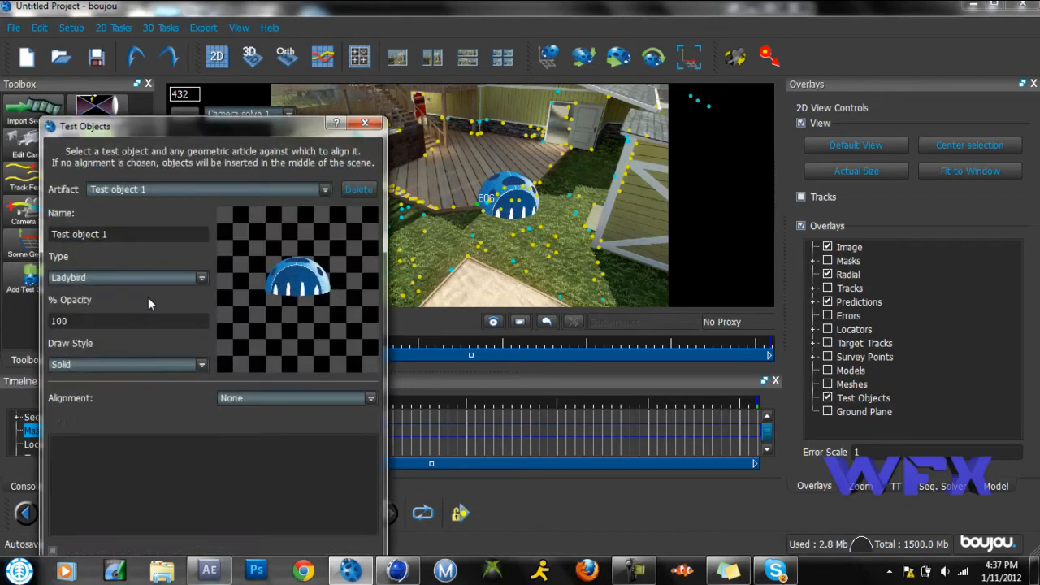
click(364, 124)
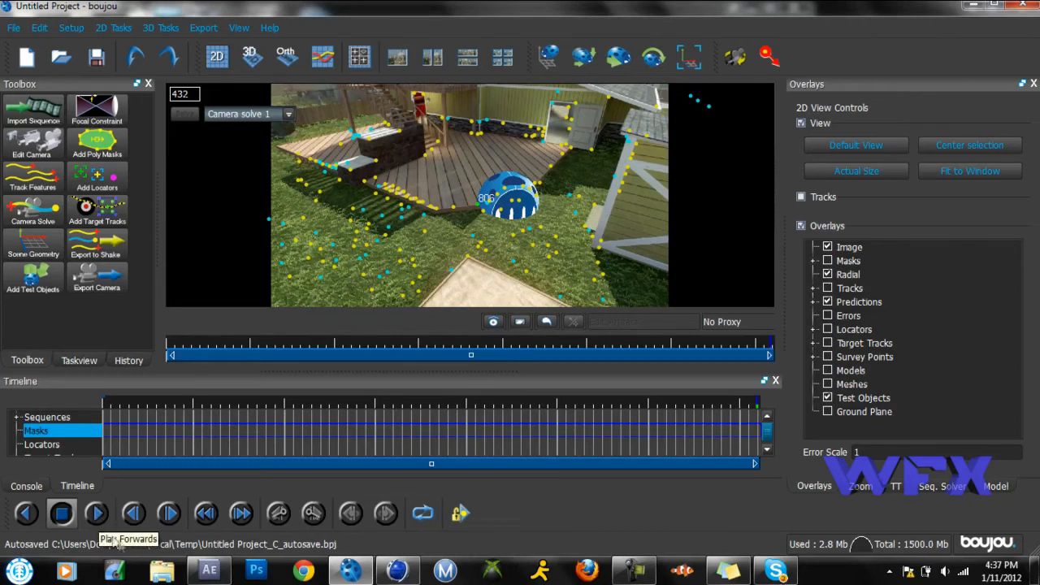
click(95, 514)
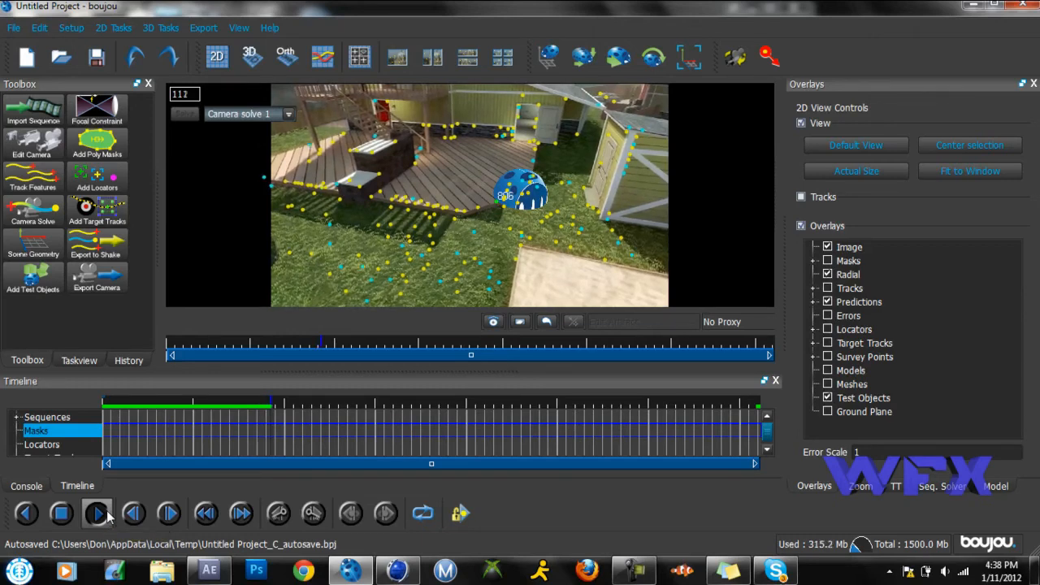
click(62, 513)
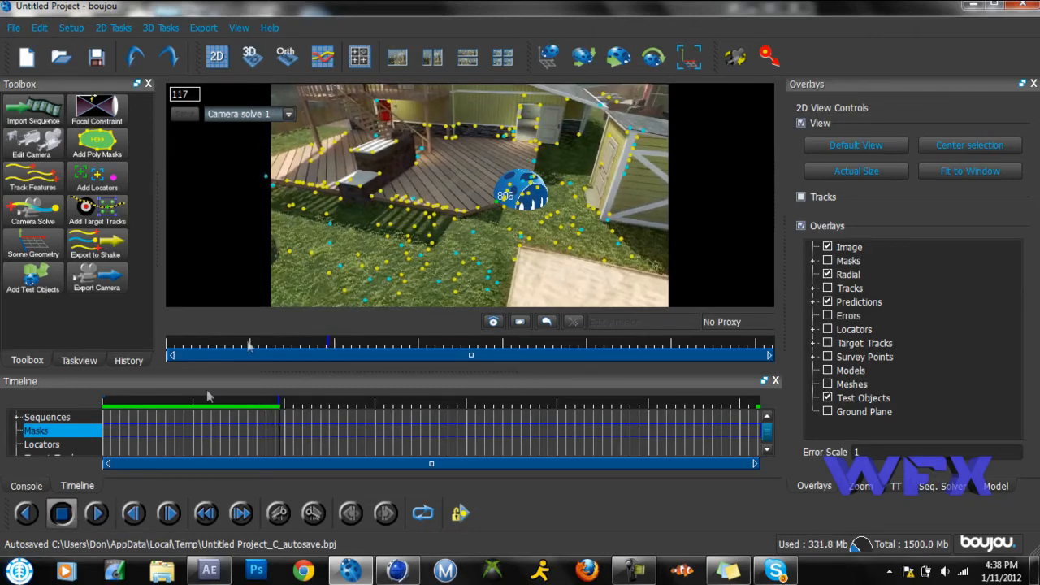
- Delete all Ladybird test objects from the scene and close the test object settings
click(28, 280)
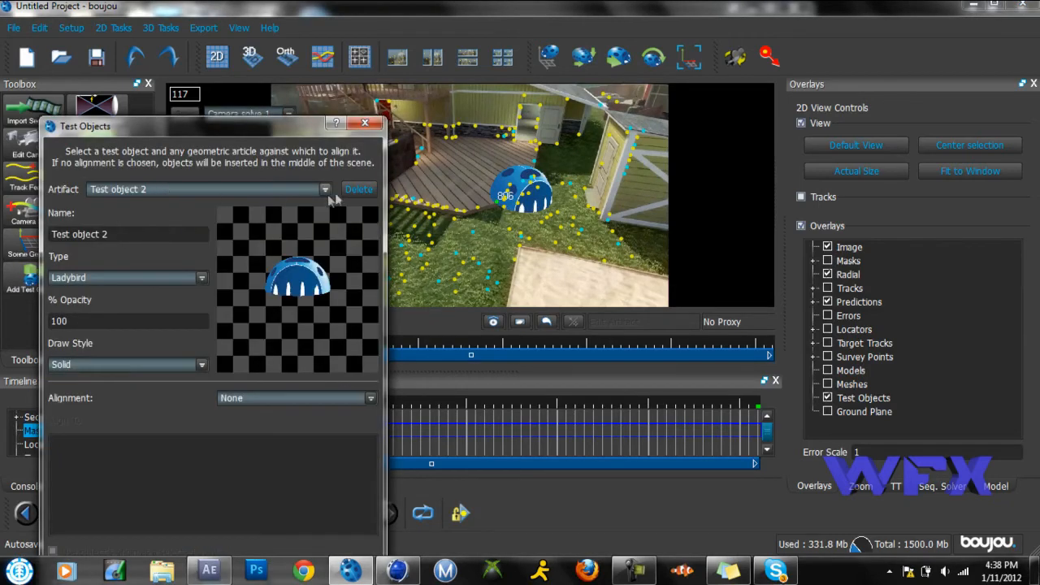
click(355, 189)
click(325, 189)
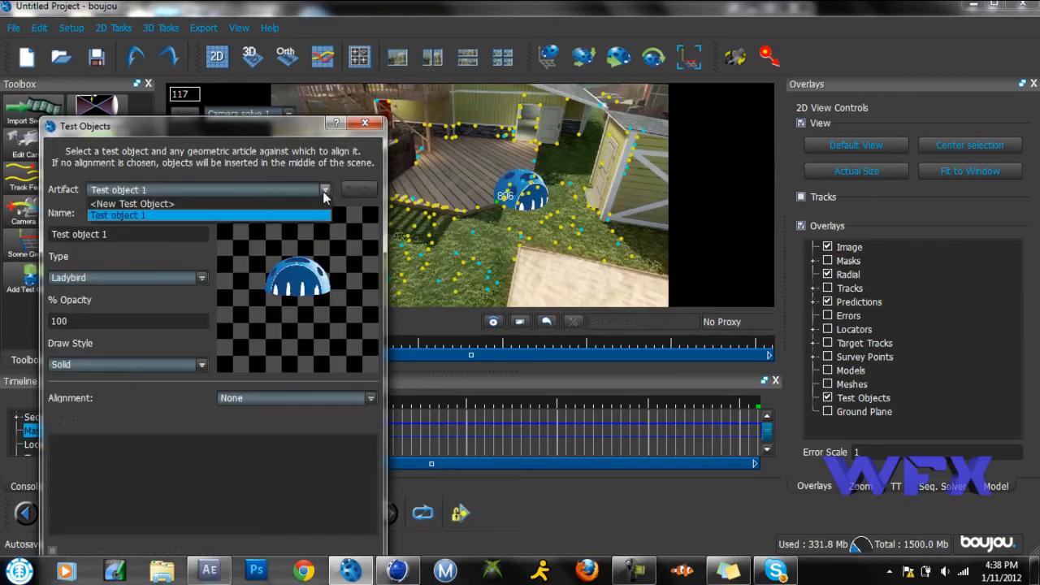
click(309, 204)
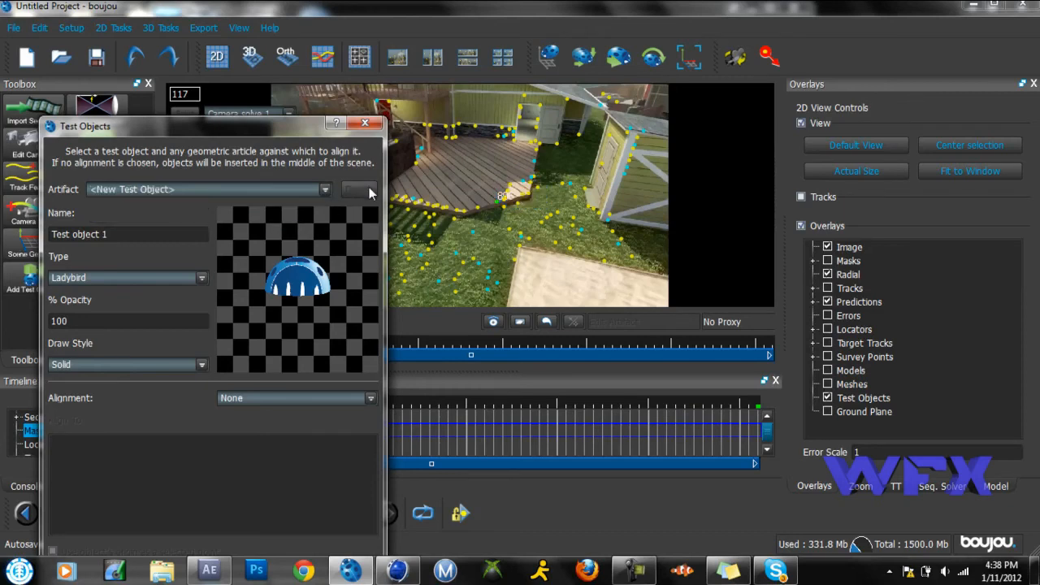
click(365, 124)
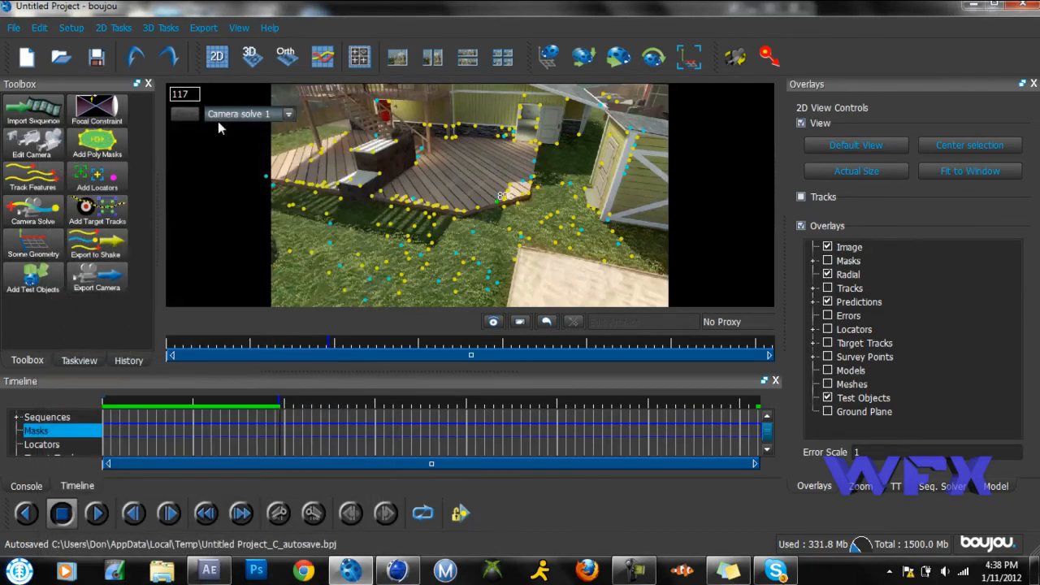
- Start exporting the camera solve and choose the Desktop as the destination folder for the export file
click(203, 28)
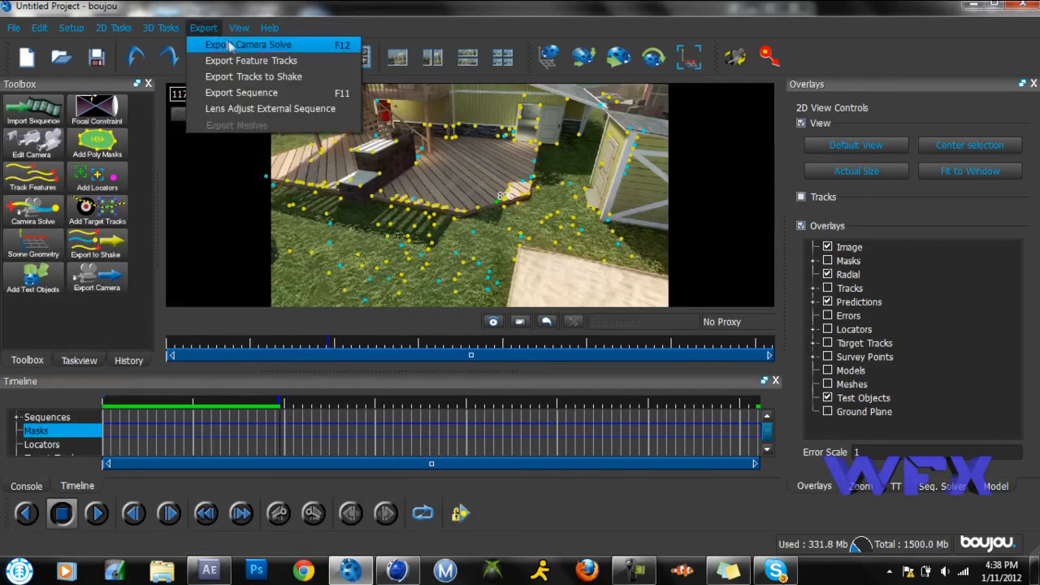
click(232, 46)
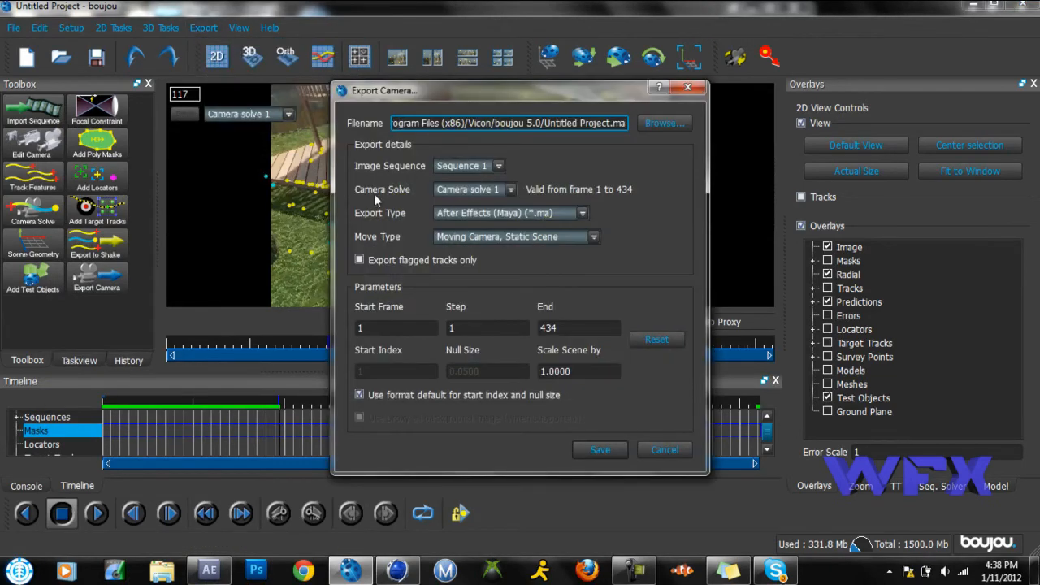
click(653, 126)
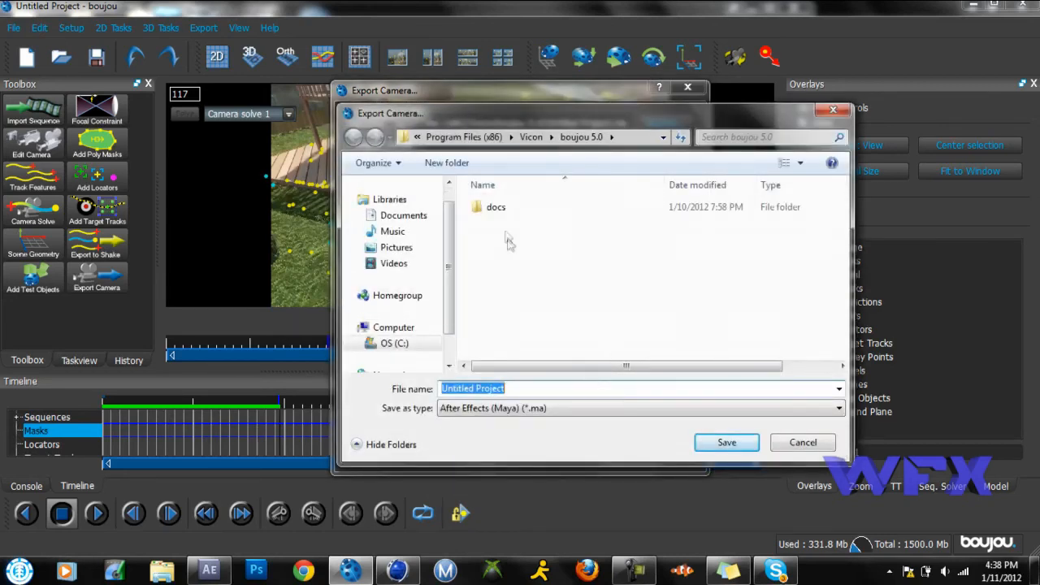
click(417, 137)
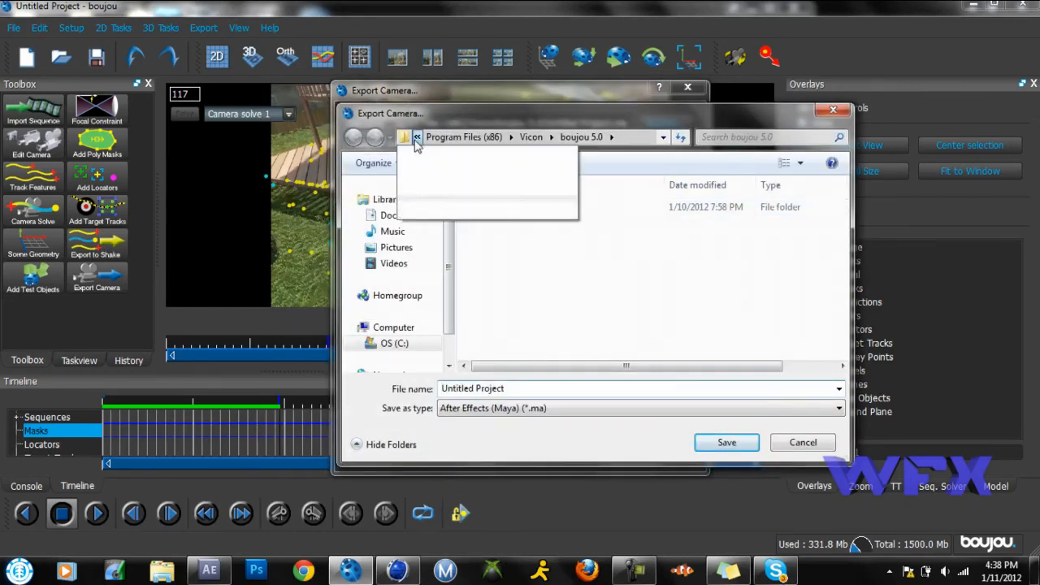
click(439, 188)
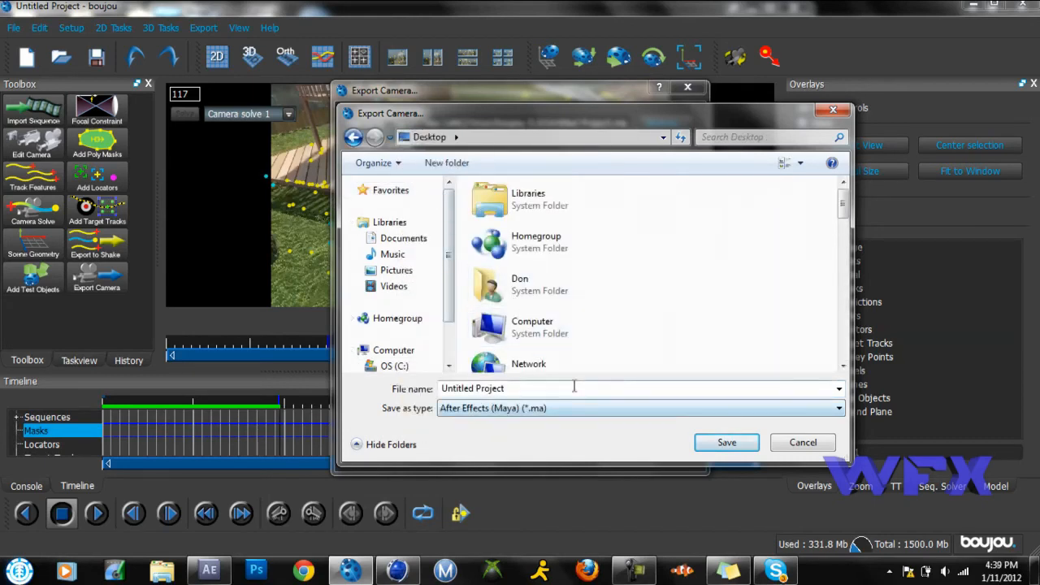
- Name the export file "umad because whistlers is a pro @ motion tracking" and set its format to Cinema 4D (*.c4d)
click(549, 390)
text(um)
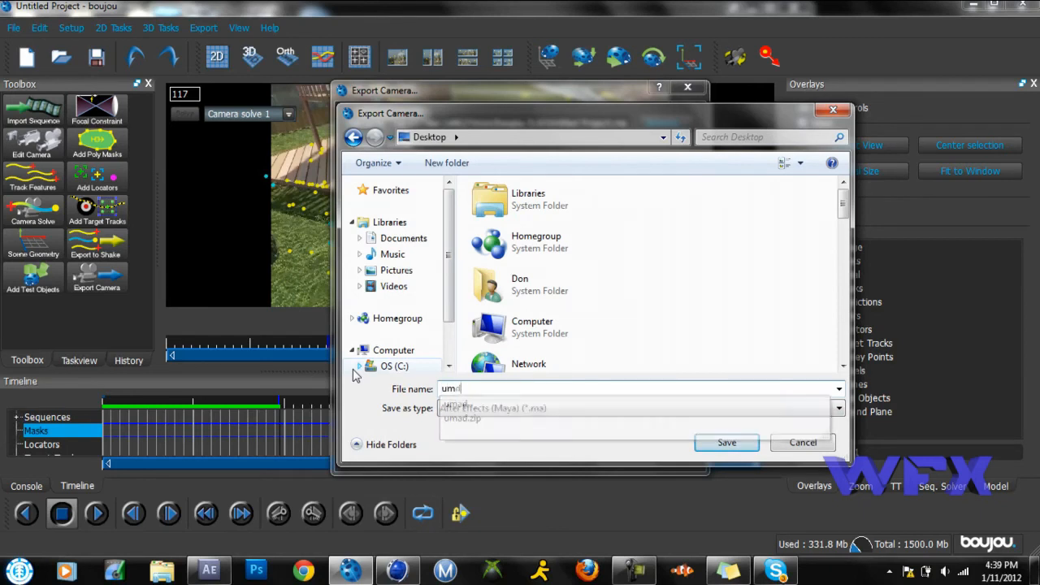
text(ad becaus)
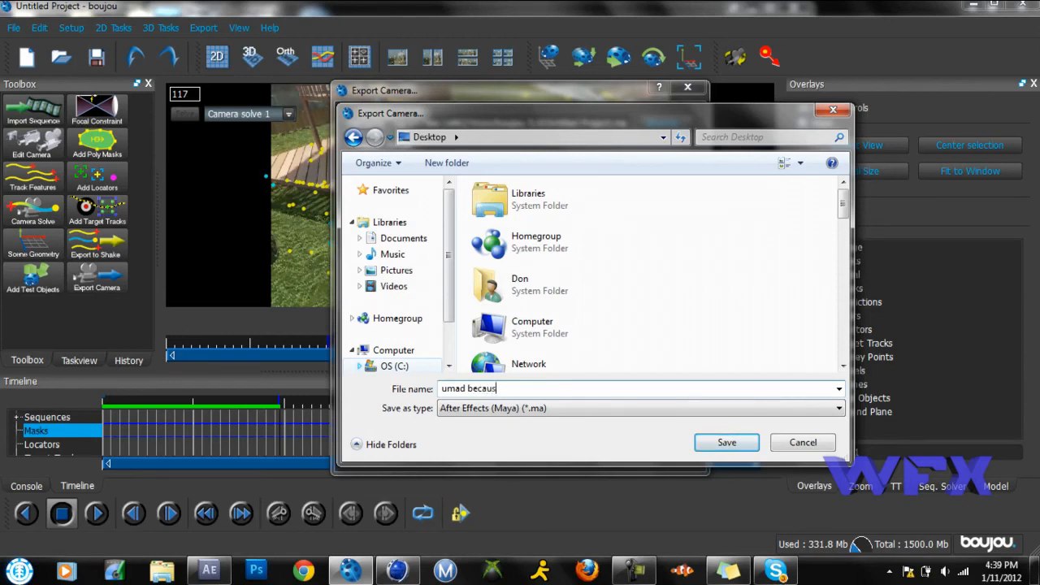
text(e whistlers is a pro @ motion)
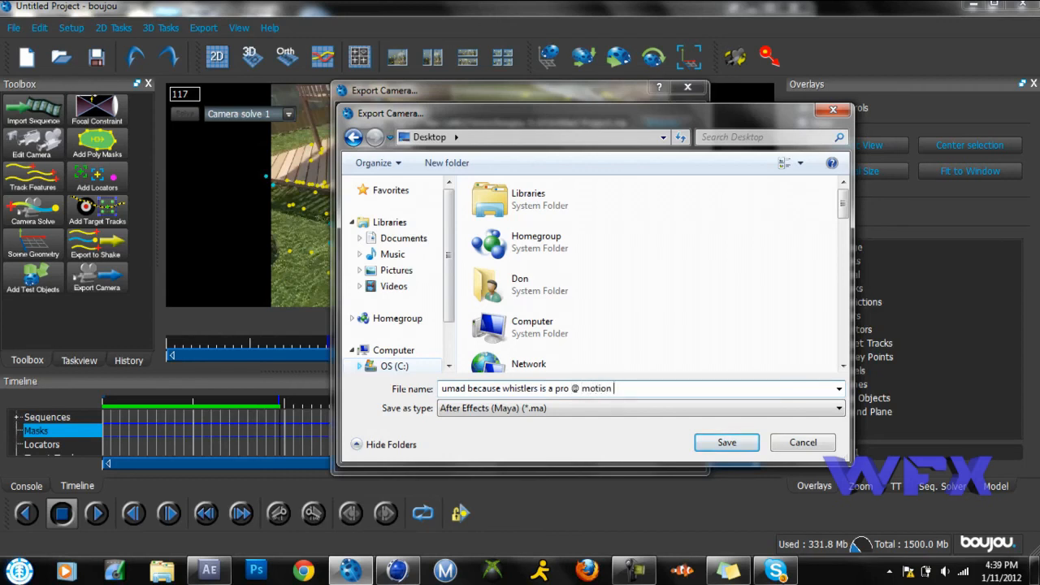
text( tracking)
click(499, 409)
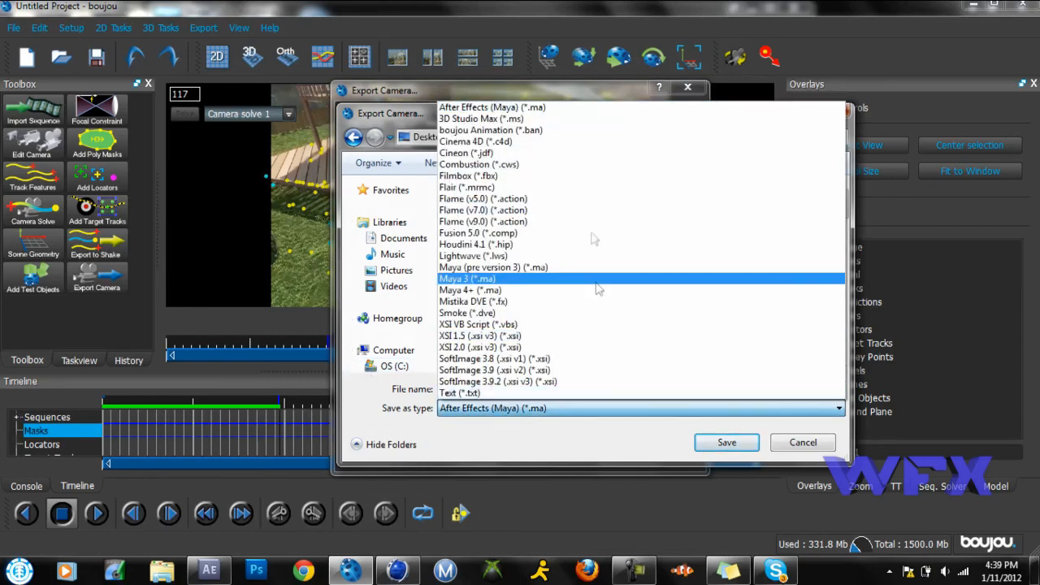
click(536, 142)
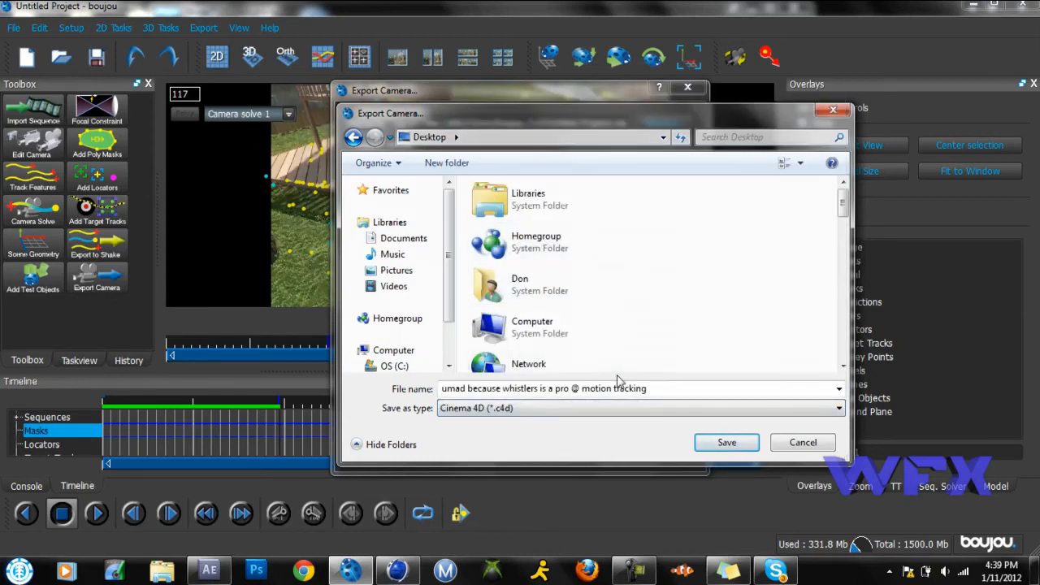
click(721, 442)
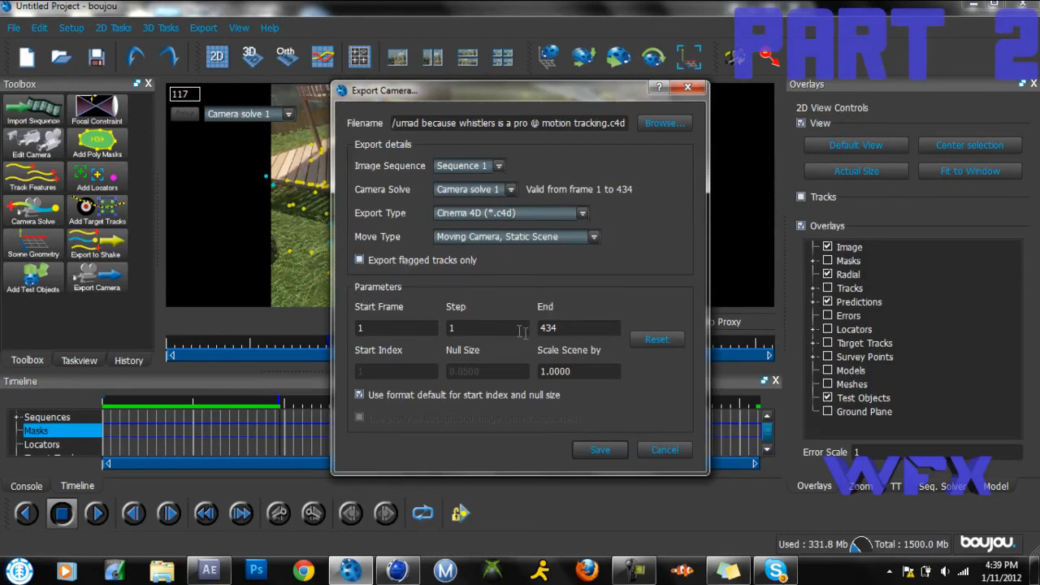
- Keep Moving Camera, Static Scene as the export's move type and set the scene scale to 100
click(508, 236)
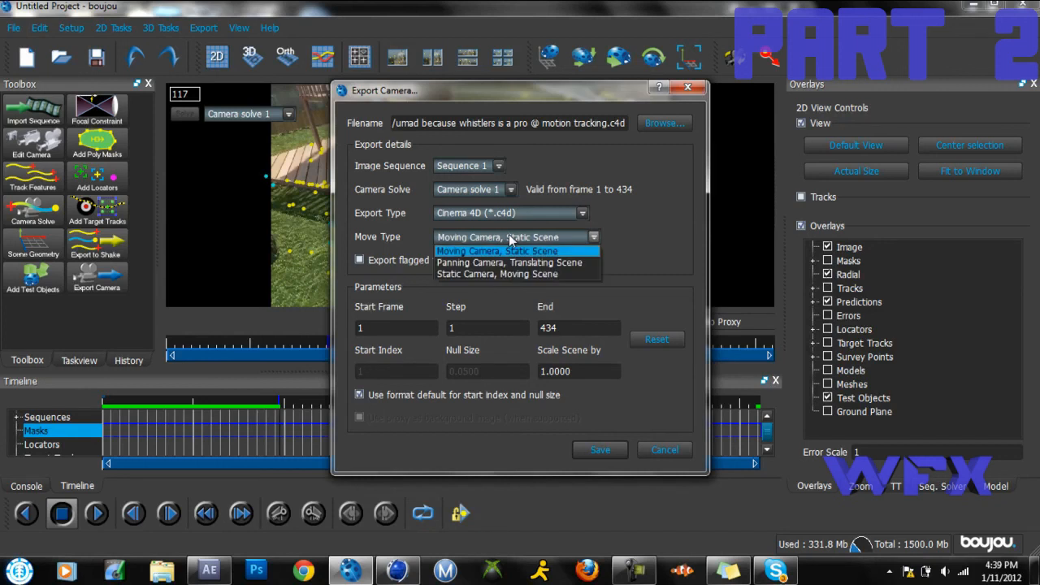
click(511, 236)
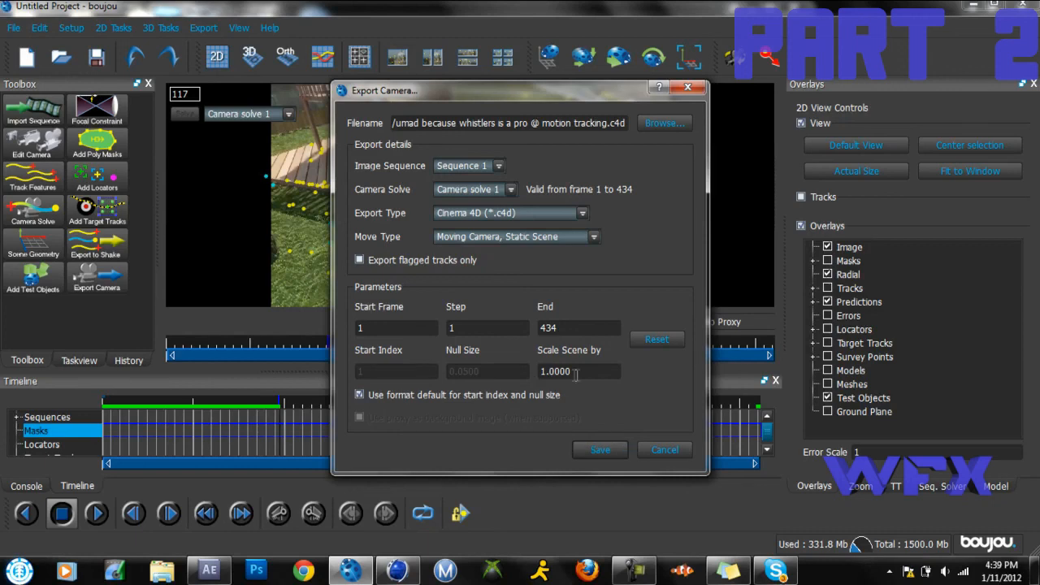
drag(584, 370, 521, 371)
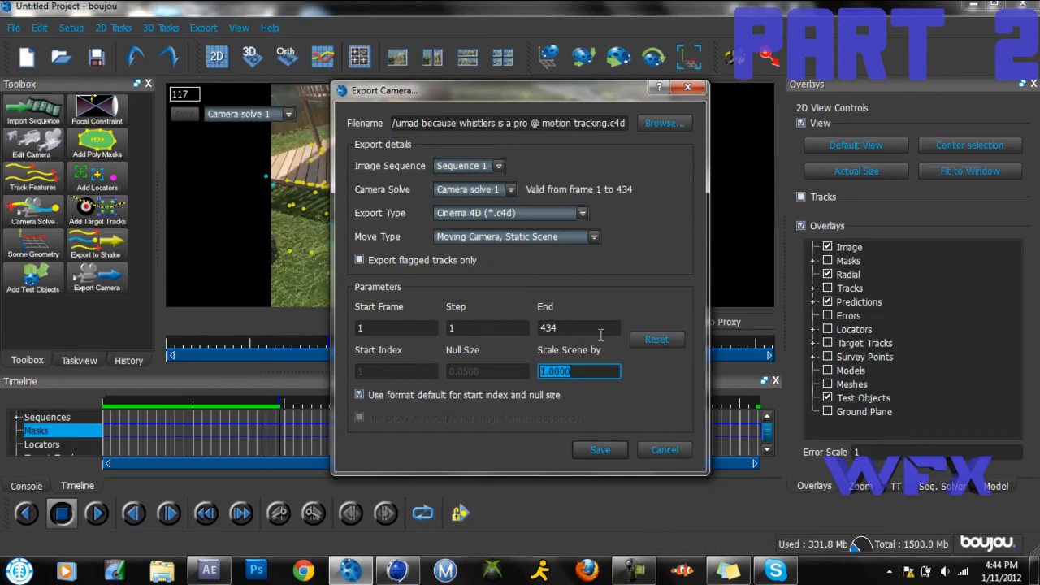
text(100)
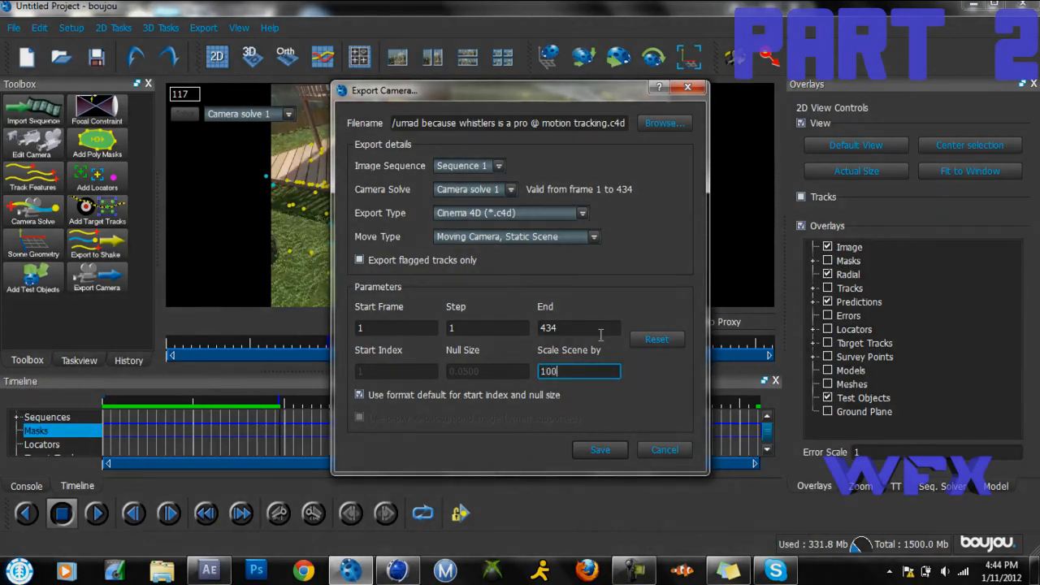